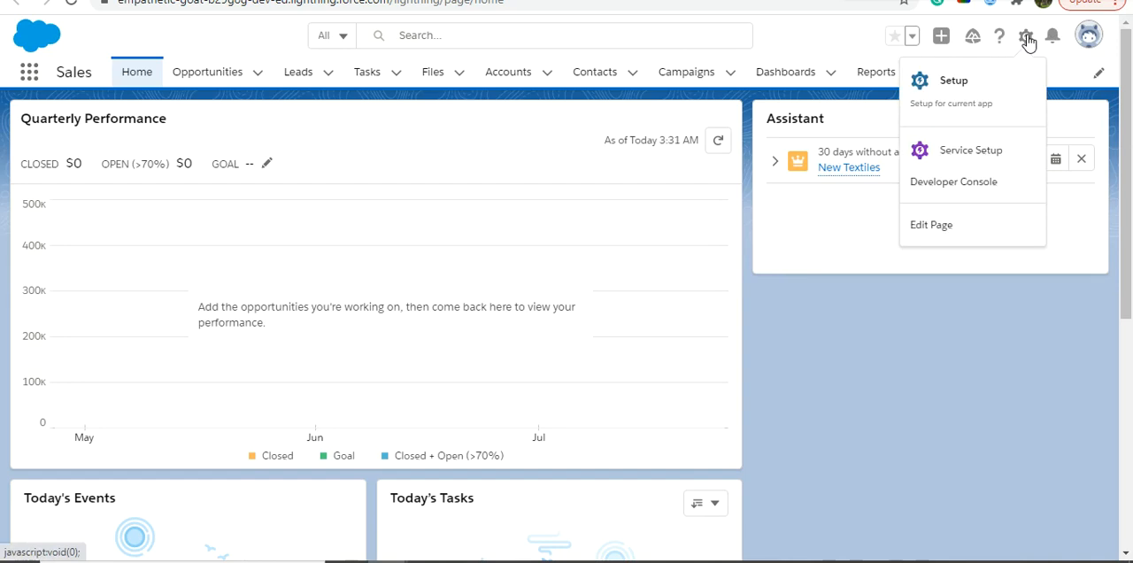
- Open the Setup area and find the Picklist Value Sets page by searching for "picklist"
click(946, 96)
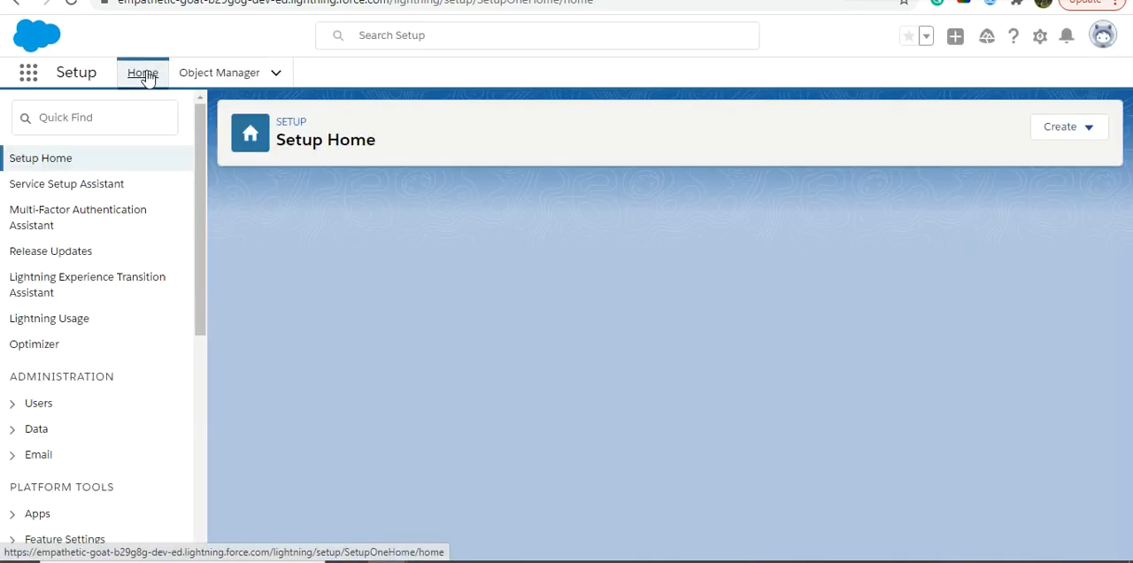
click(67, 124)
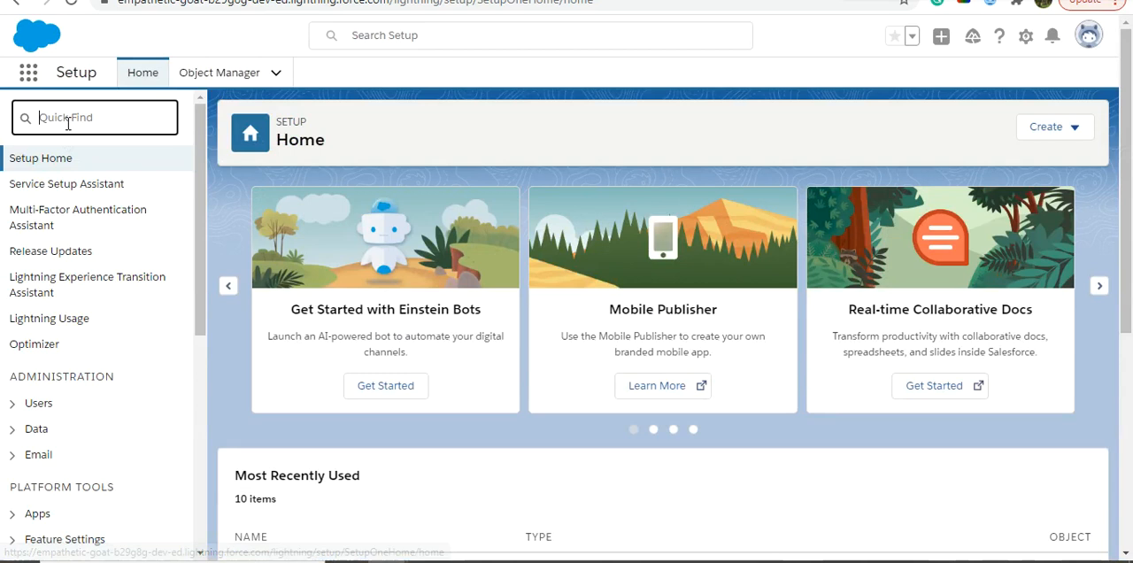
text(pl)
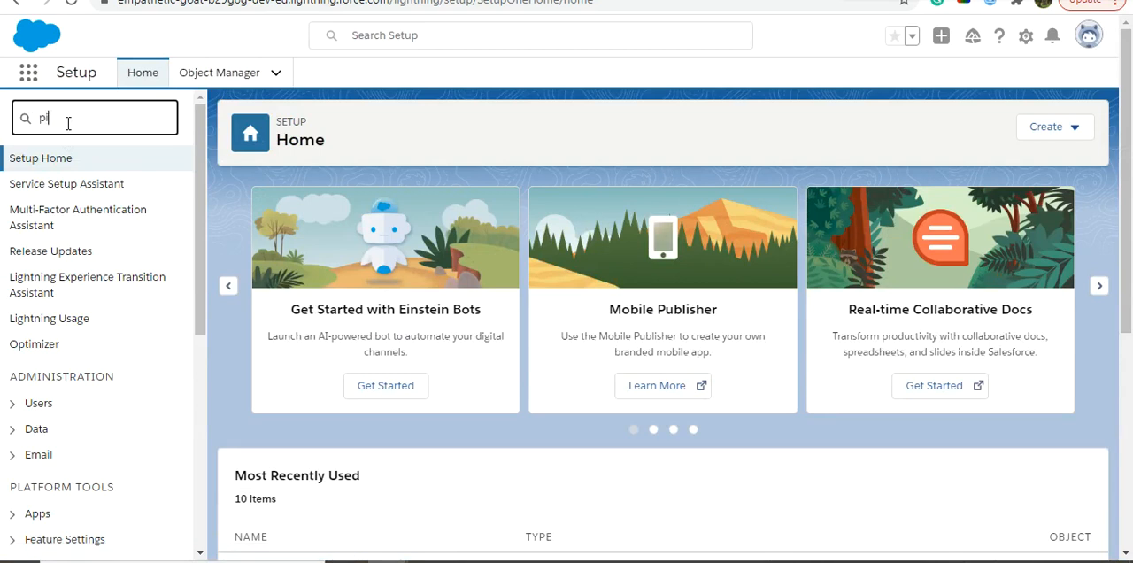
text(cklist)
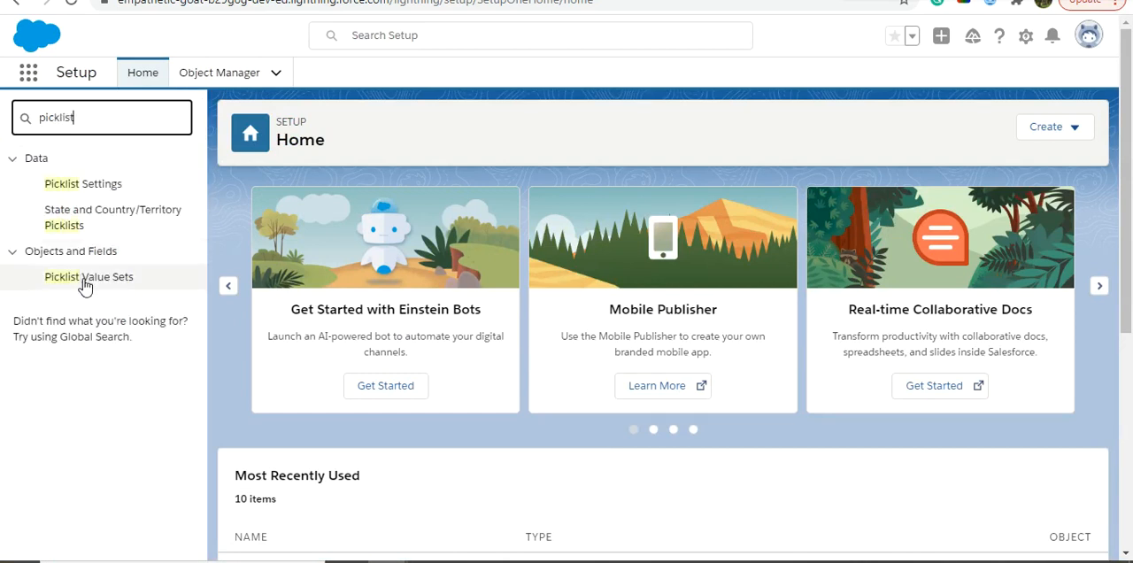
click(103, 288)
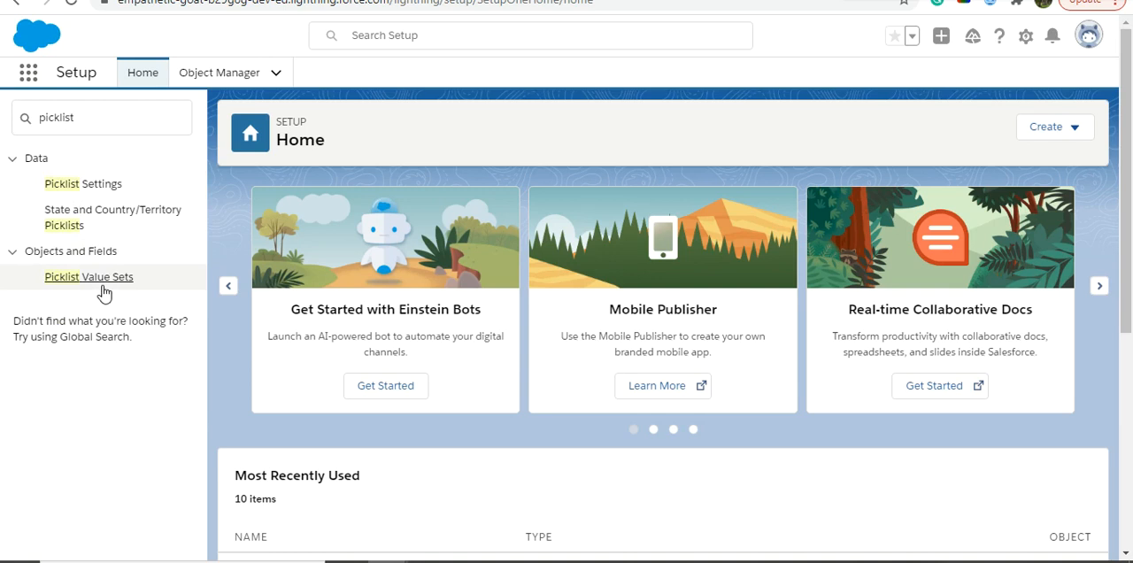
click(121, 280)
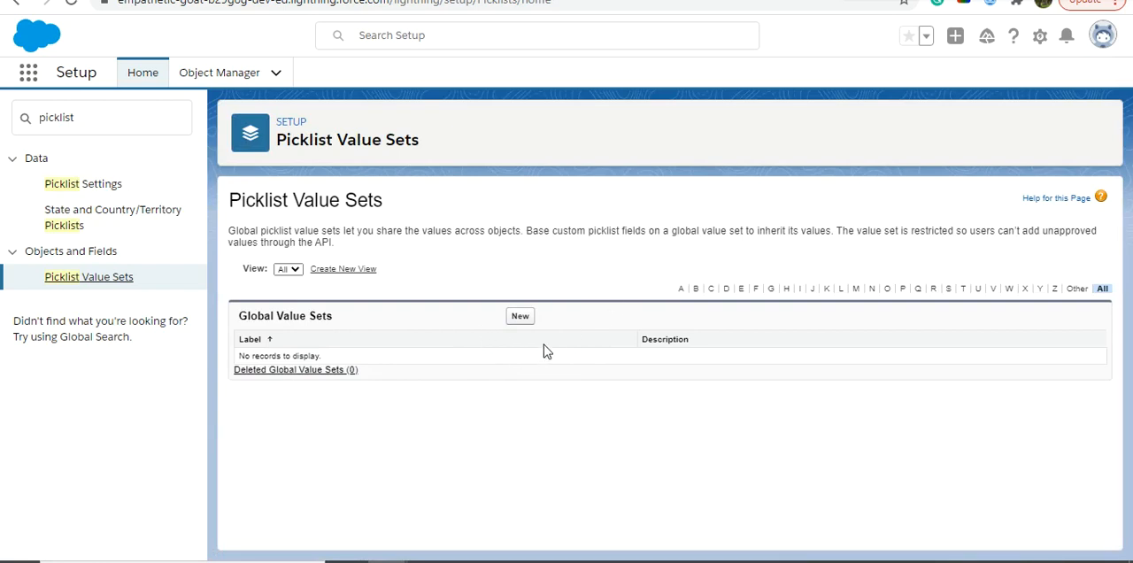
- Start a new global value set with both its label and name set to Country
click(524, 319)
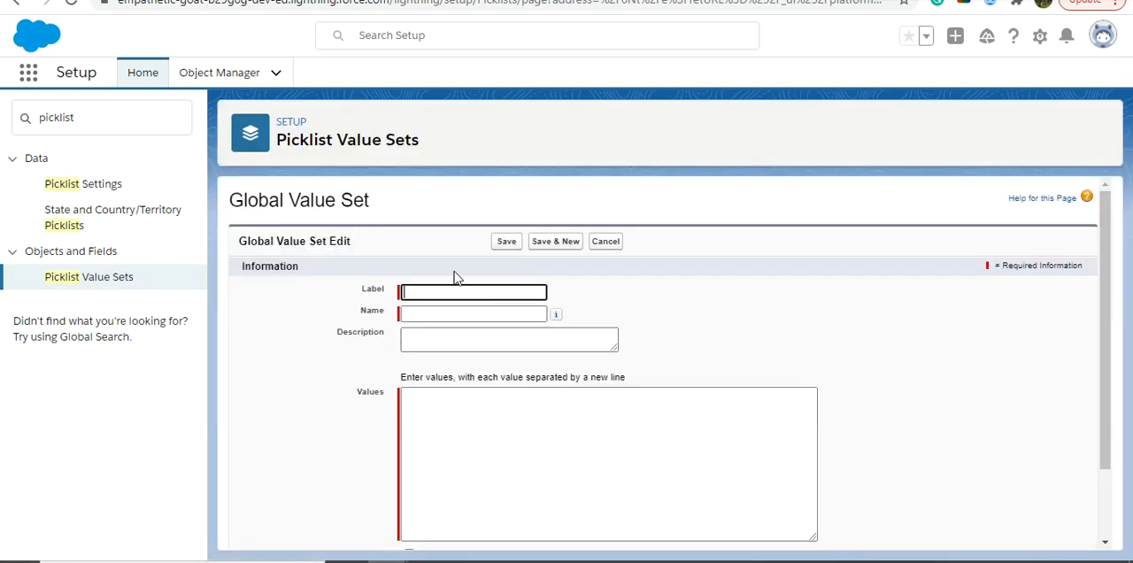
click(445, 289)
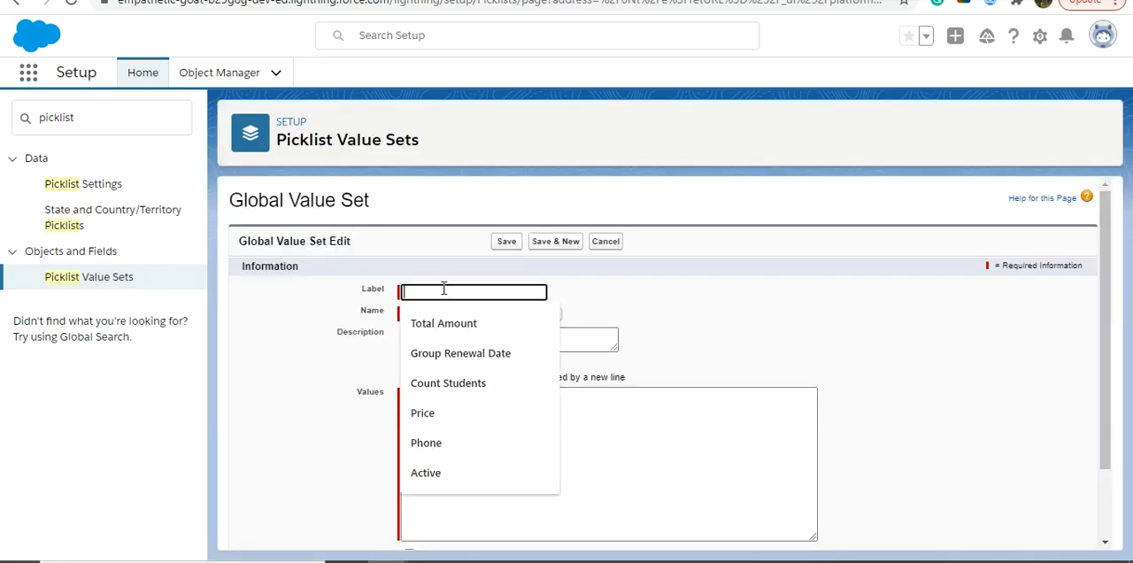
text(C)
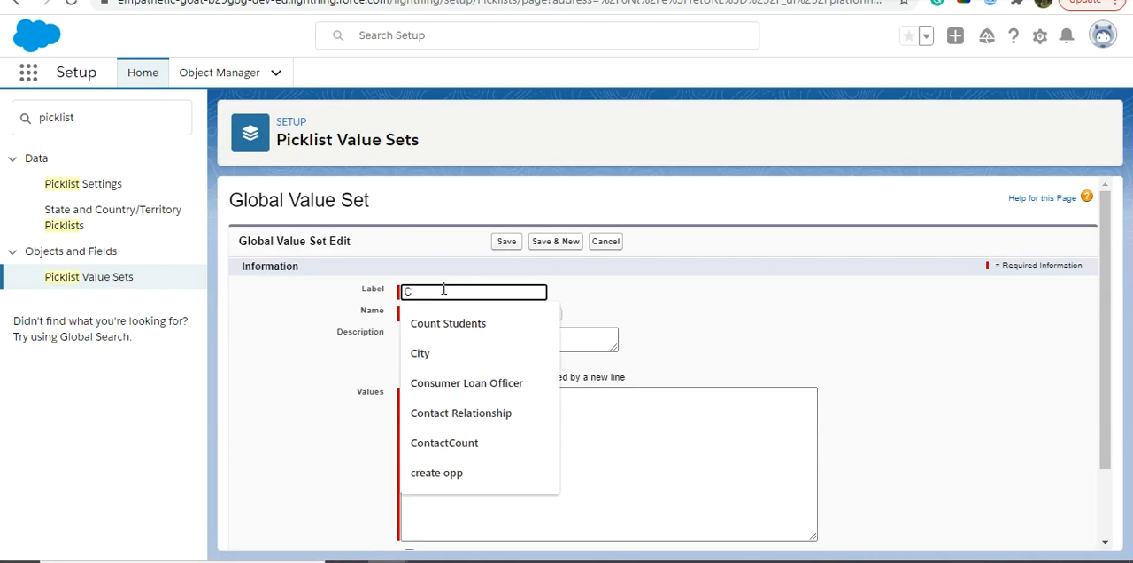
text(ountry)
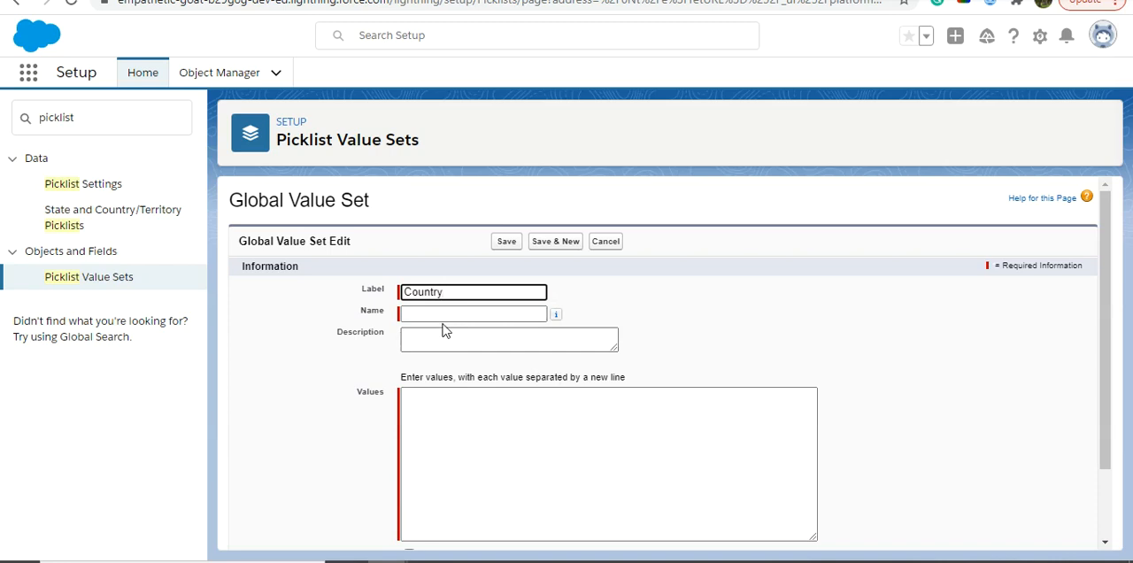
click(445, 314)
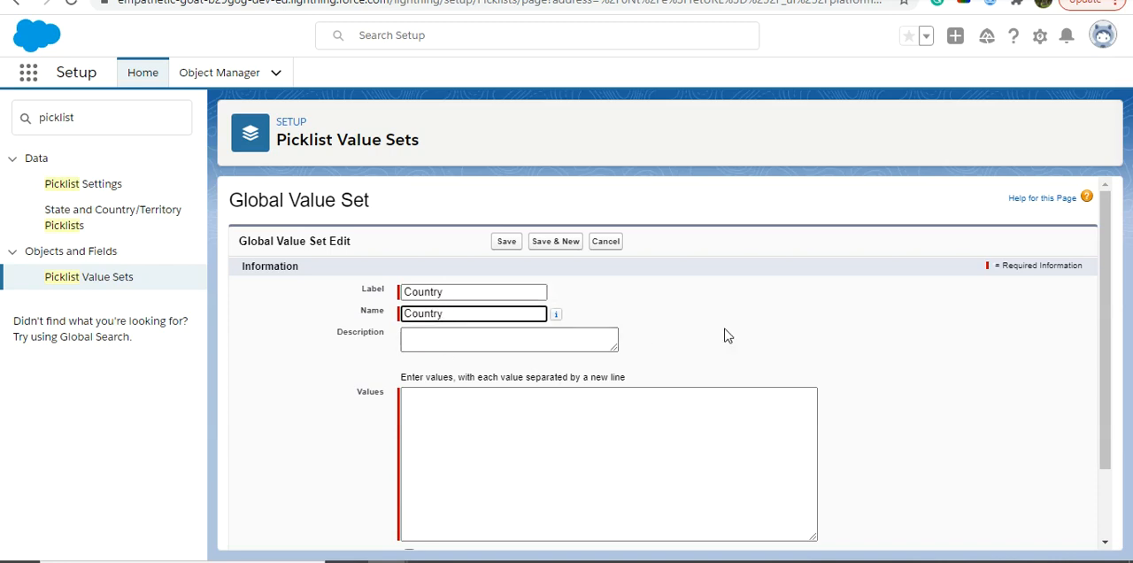
- Enter INDIA, AMERICA, AUSTRALIA, LONDON, JAPAN, KOREA and ZAMBIA as the Country set's values, one per line
click(573, 421)
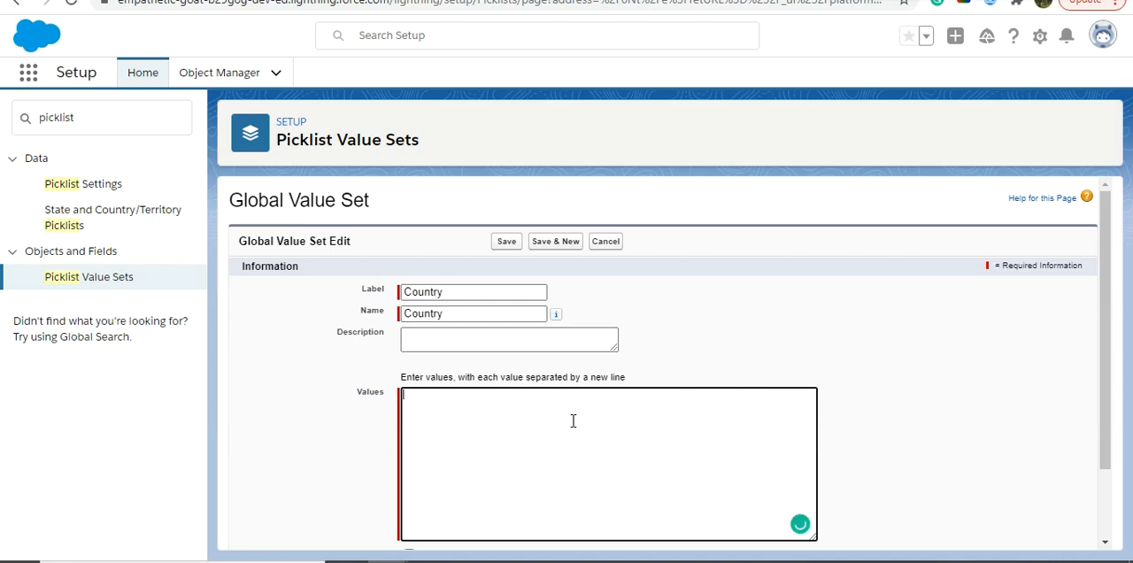
text(India)
key(BackSpace)
key(BackSpace)
key(BackSpace)
key(BackSpace)
key(BackSpace)
text(INDIA)
key(Return)
text(S)
key(BackSpace)
text(AMERICA)
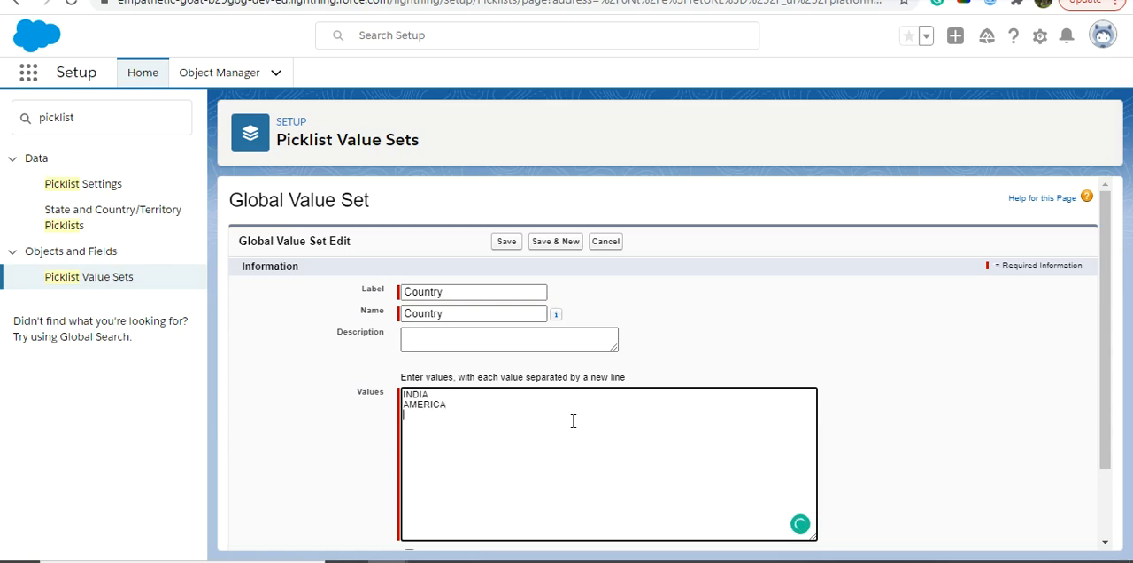
key(Return)
text(AUSTRALIA)
key(Return)
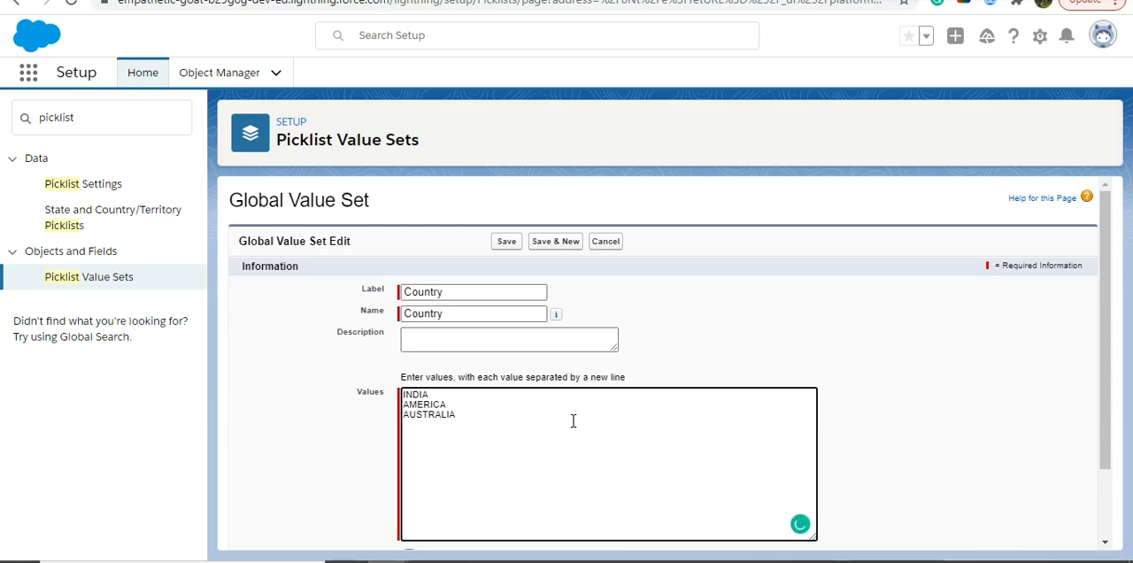
text(LONDON)
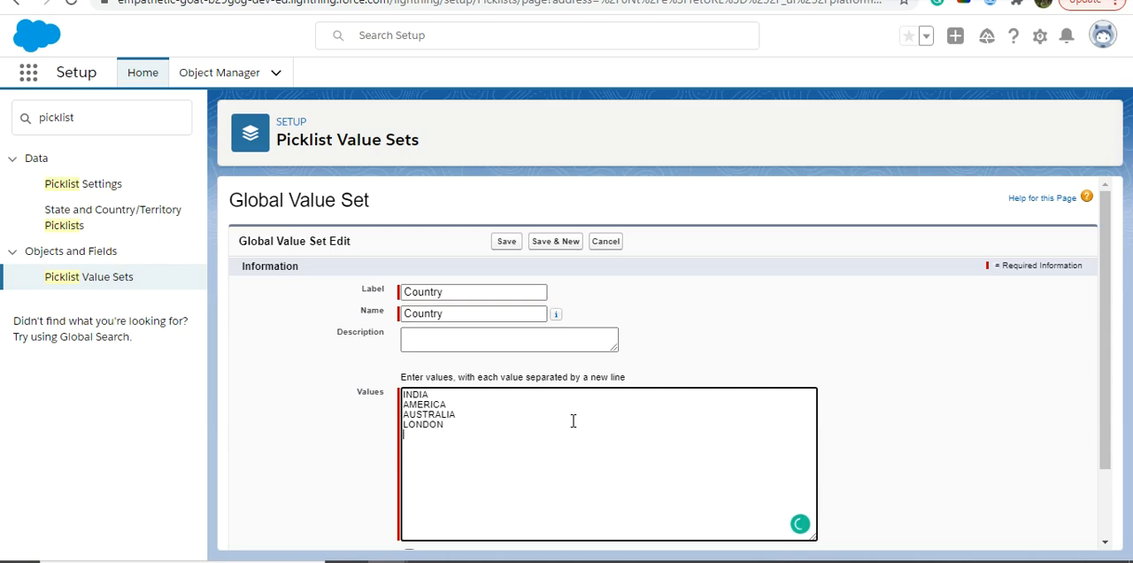
key(Return)
text(JAPAN)
key(Return)
text(KOREA )
text(ZA)
text(MBIA)
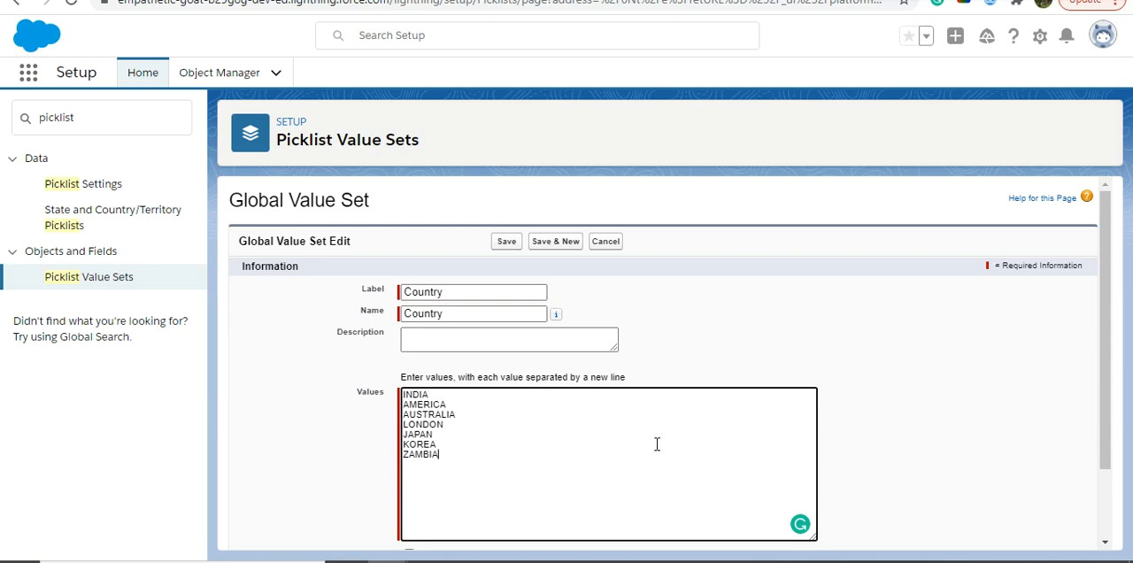
- Set the Country values to display alphabetically instead of in the order entered, and save the global value set
drag(1106, 370, 1108, 461)
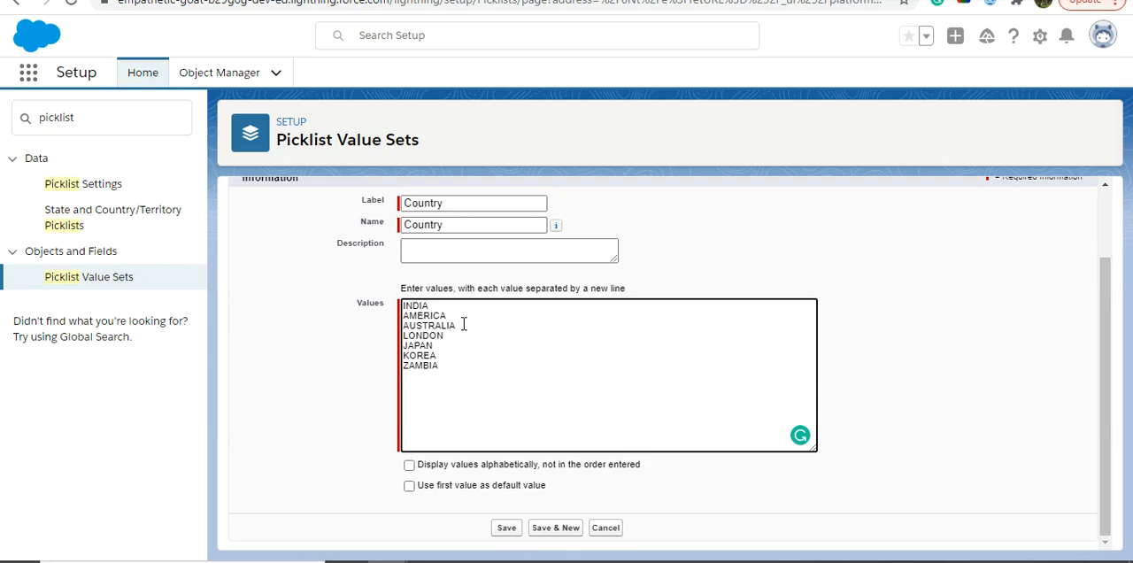
click(410, 467)
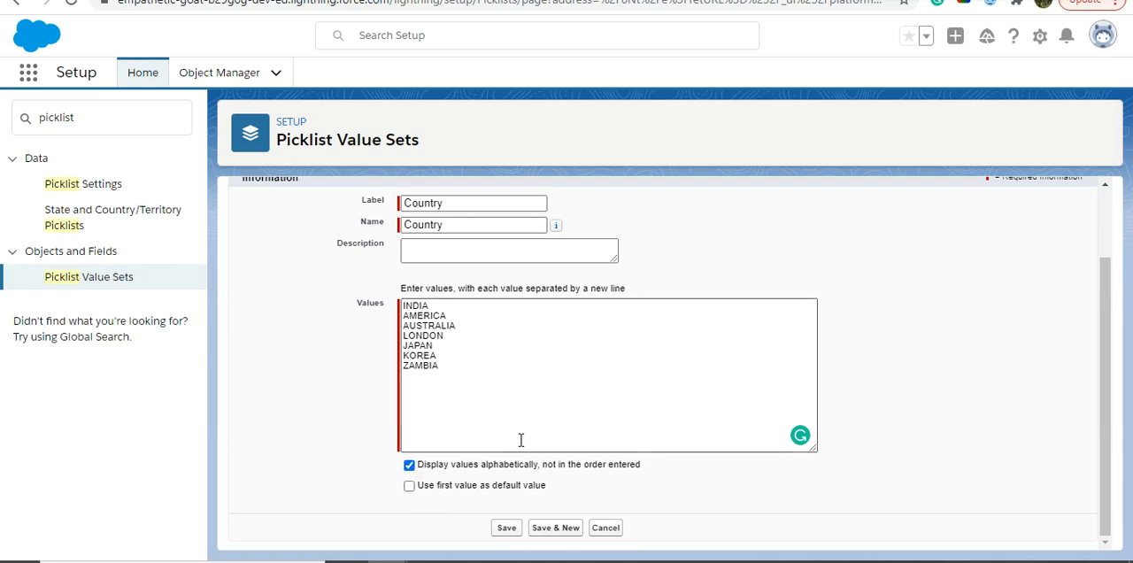
click(518, 528)
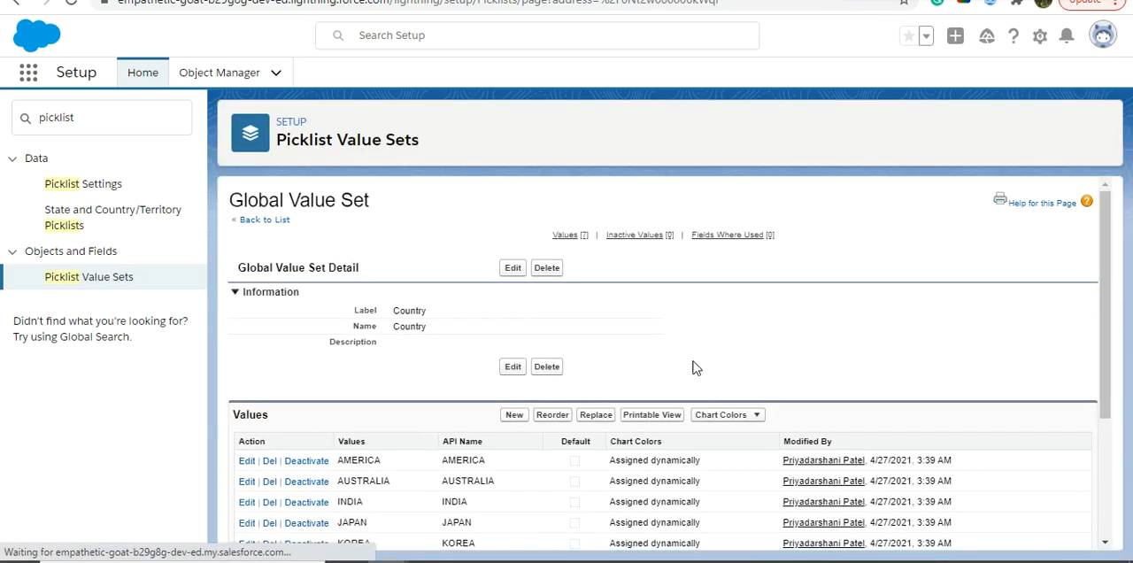
- Review the saved Country value set's values, including their printable view, and its inactive values and field usage sections
mouse_move(1105, 310)
mouse_down()
mouse_move(1106, 355)
mouse_move(1106, 305)
mouse_up()
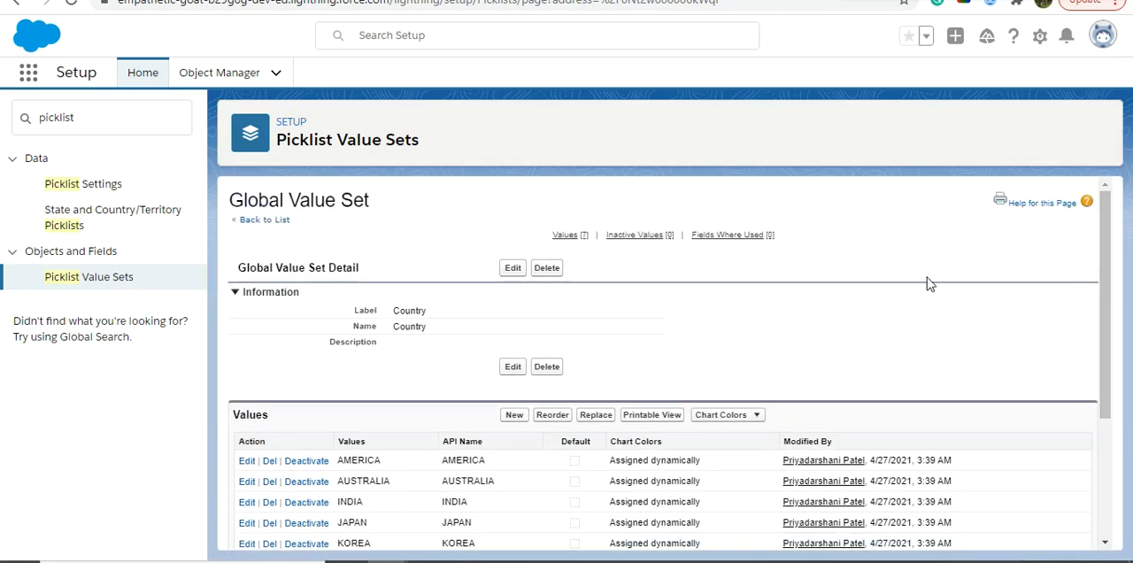
drag(1106, 336, 1105, 406)
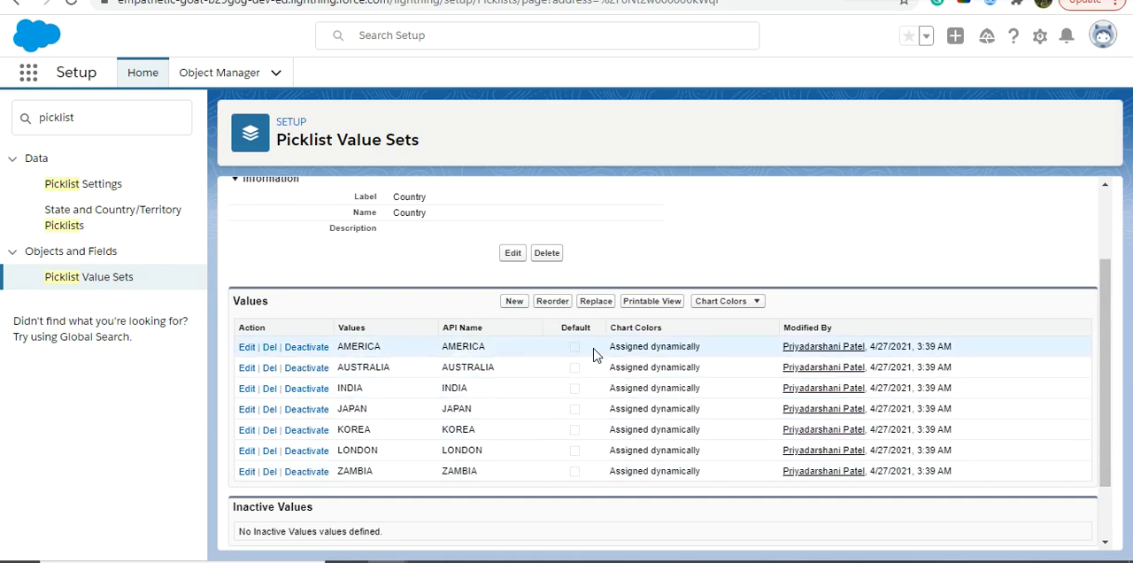
click(666, 303)
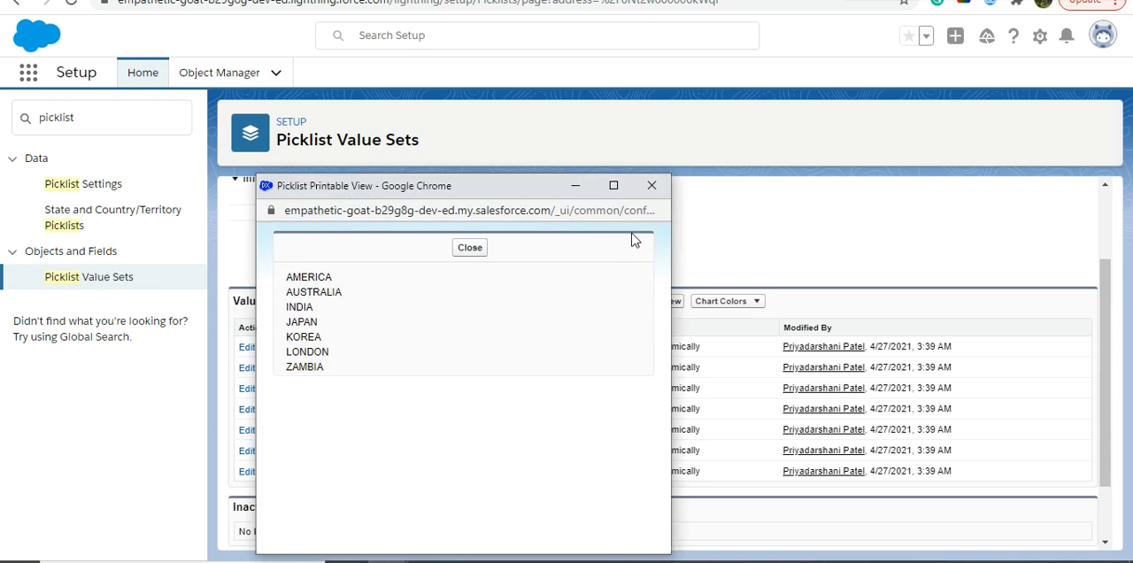
click(652, 185)
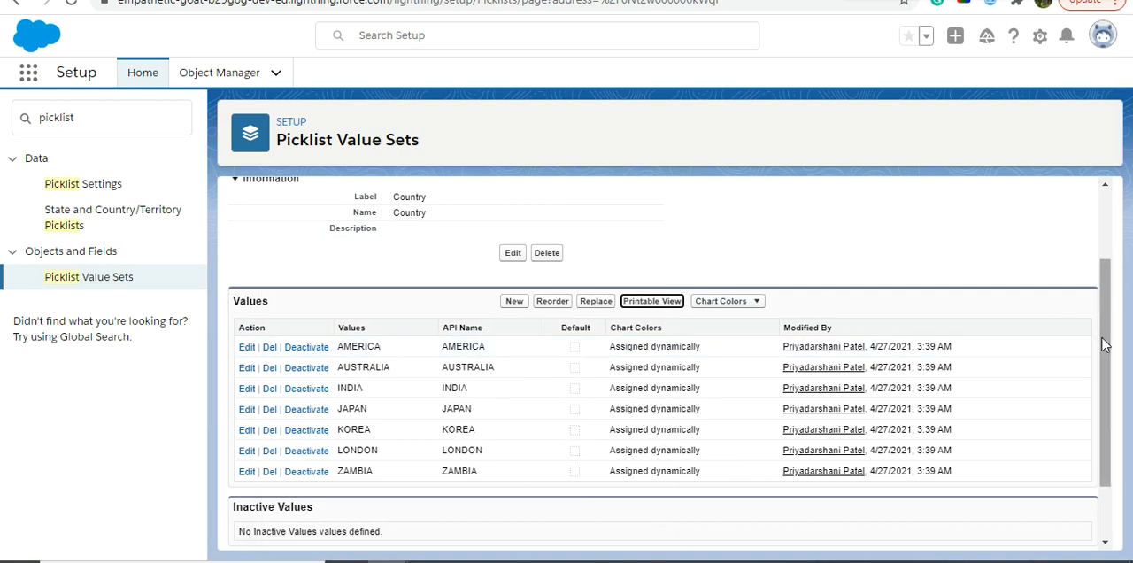
drag(1105, 344, 1098, 459)
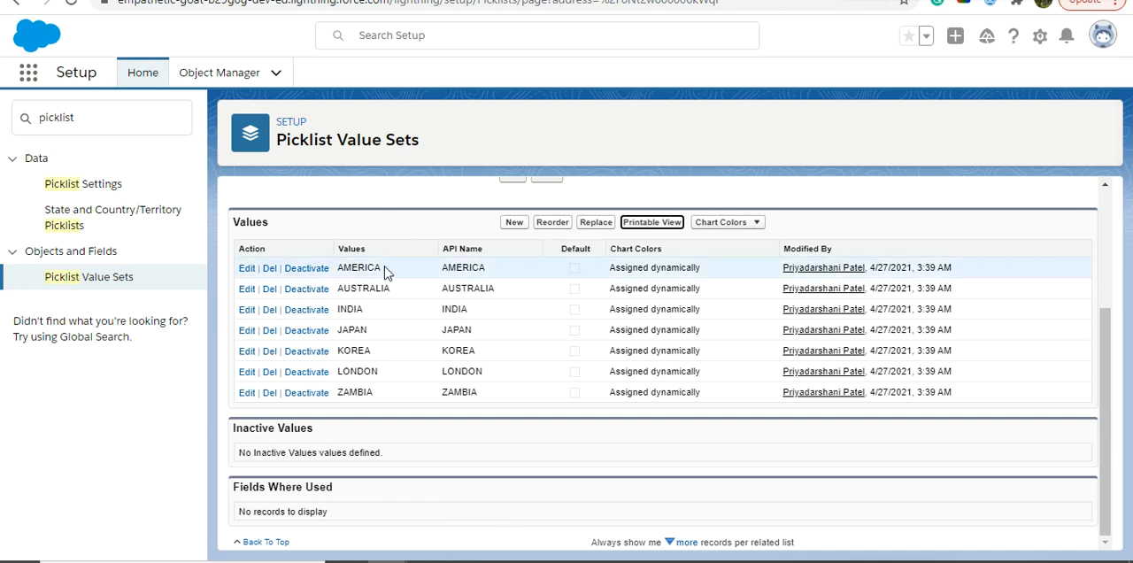
- Find the Student custom object in Object Manager and open its Fields & Relationships
click(221, 78)
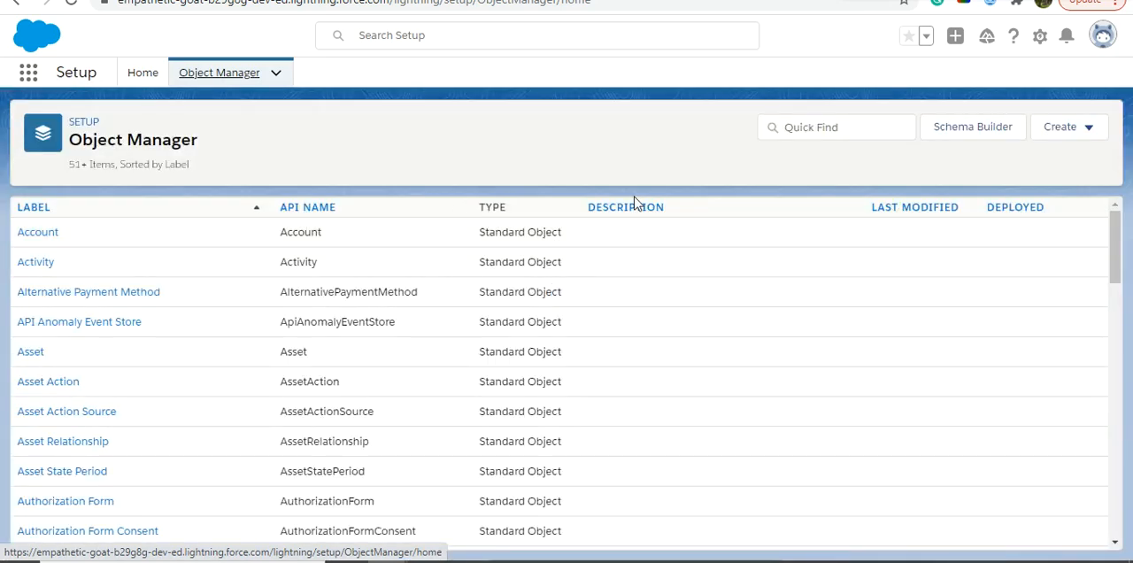
click(794, 133)
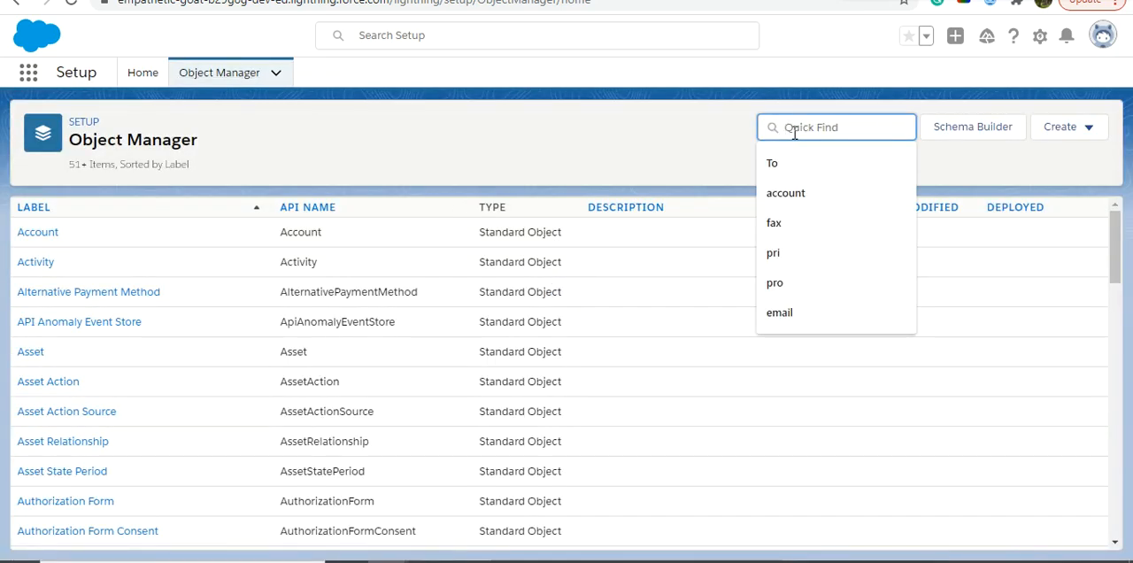
text(sto)
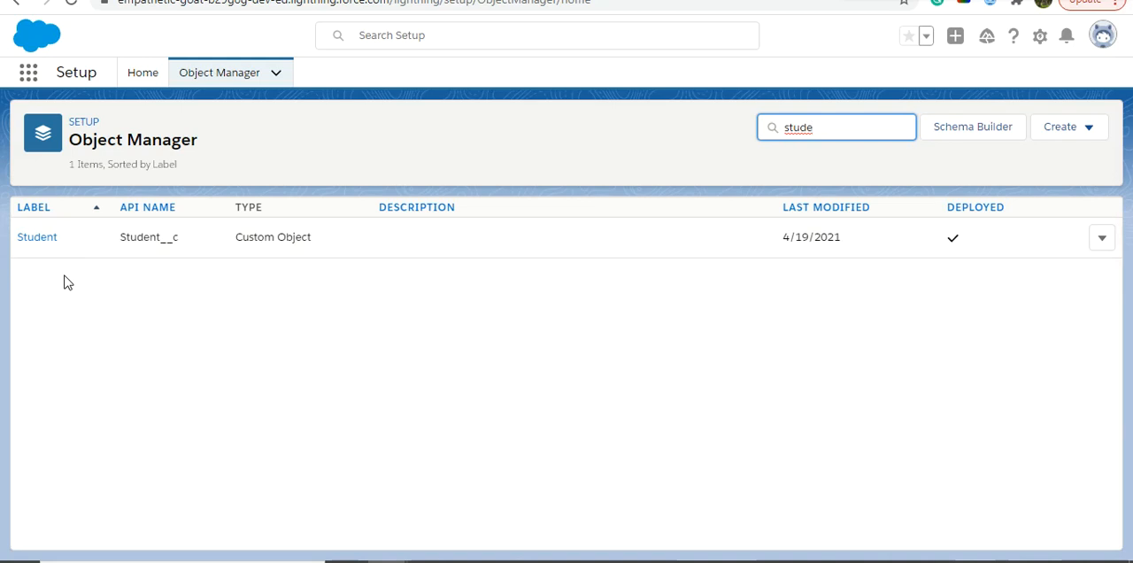
click(43, 246)
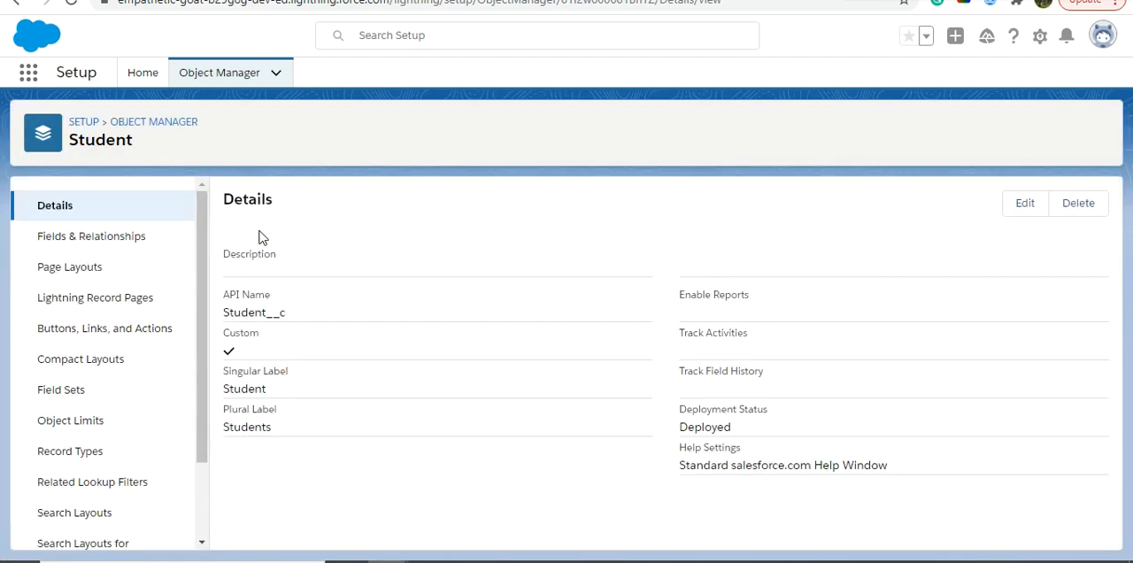
click(102, 243)
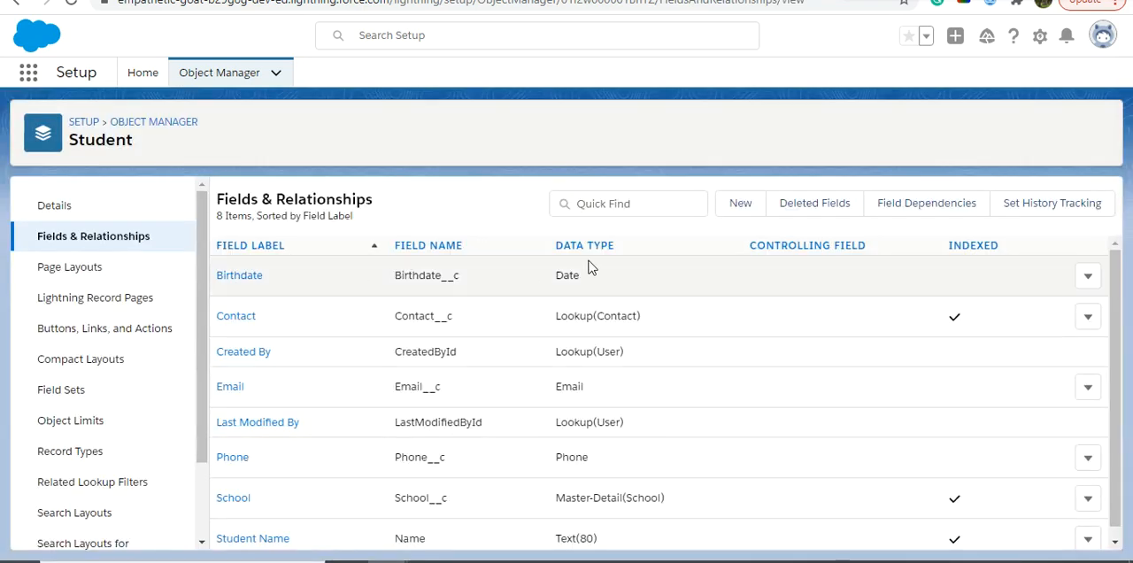
- Start a new custom field on the Student object with the Picklist data type and proceed to its details
click(743, 203)
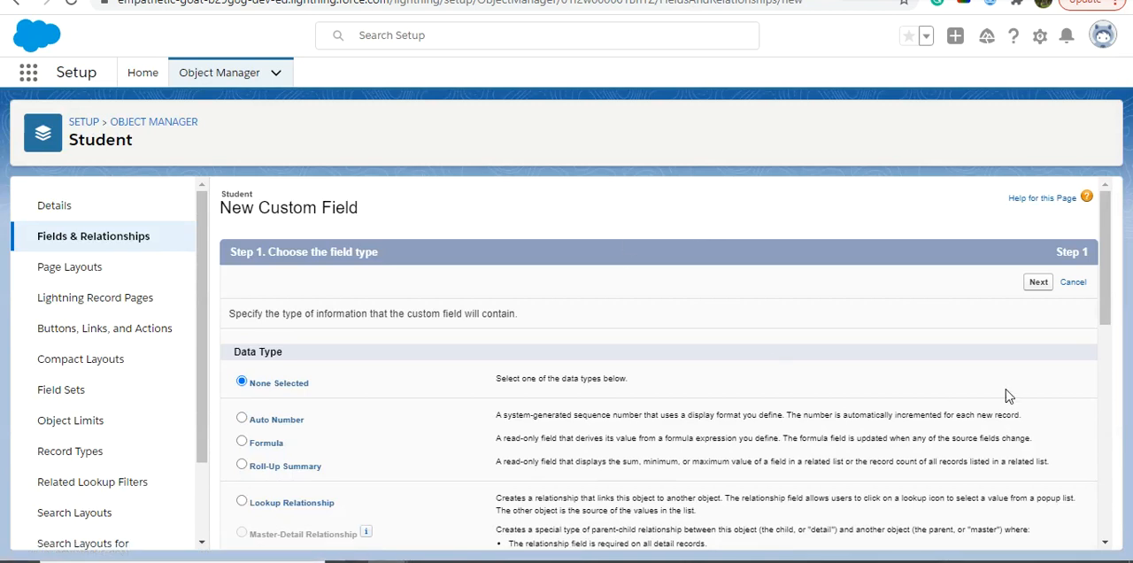
drag(1100, 310, 1095, 503)
click(242, 346)
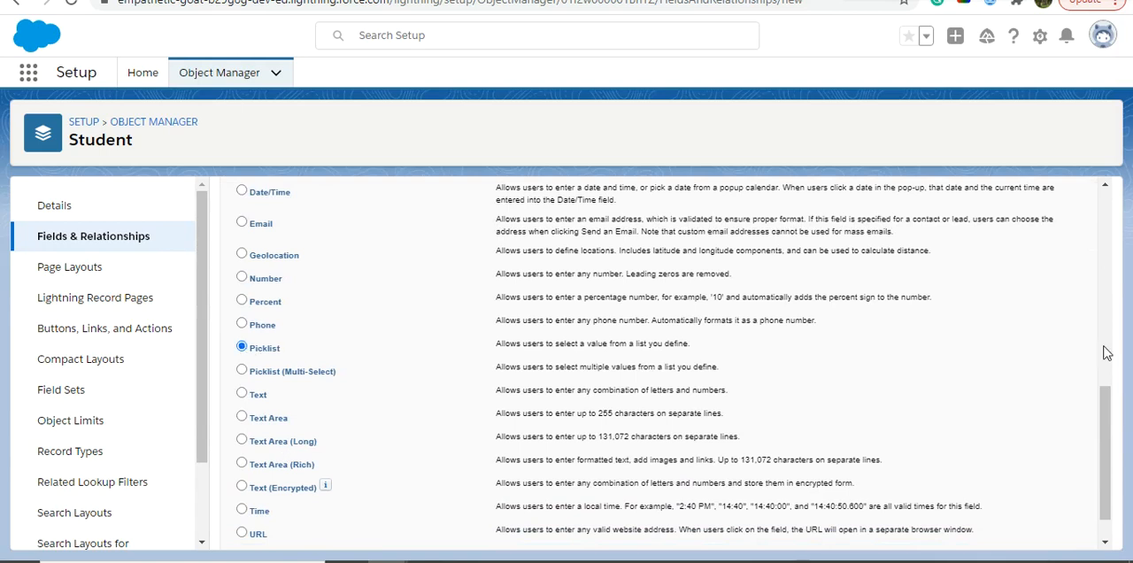
drag(1100, 431, 1100, 486)
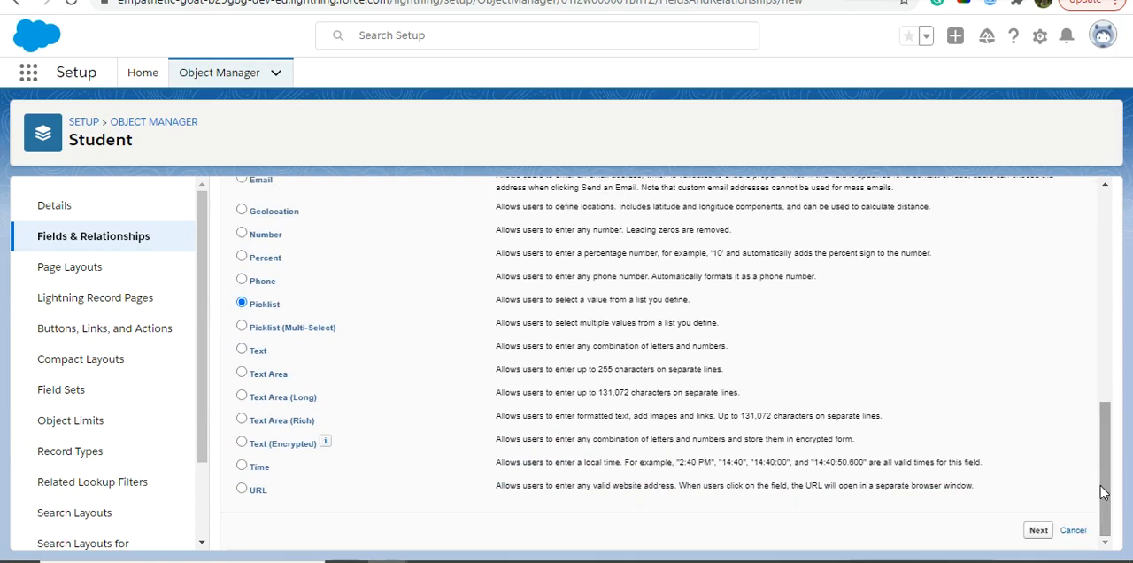
click(1040, 530)
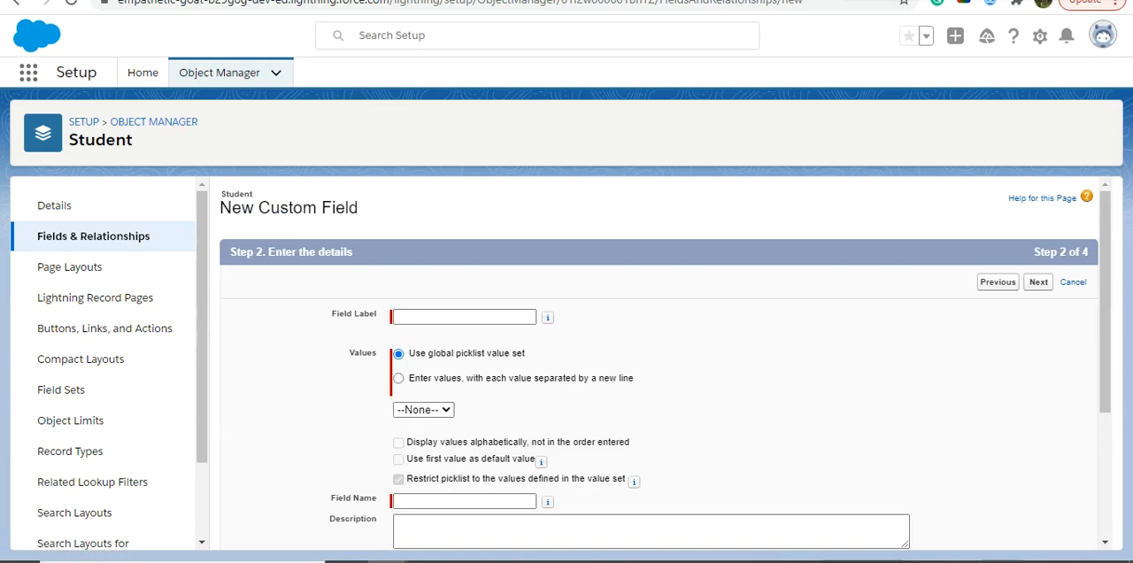
- Set the new picklist field's label to Country
click(428, 316)
click(428, 316)
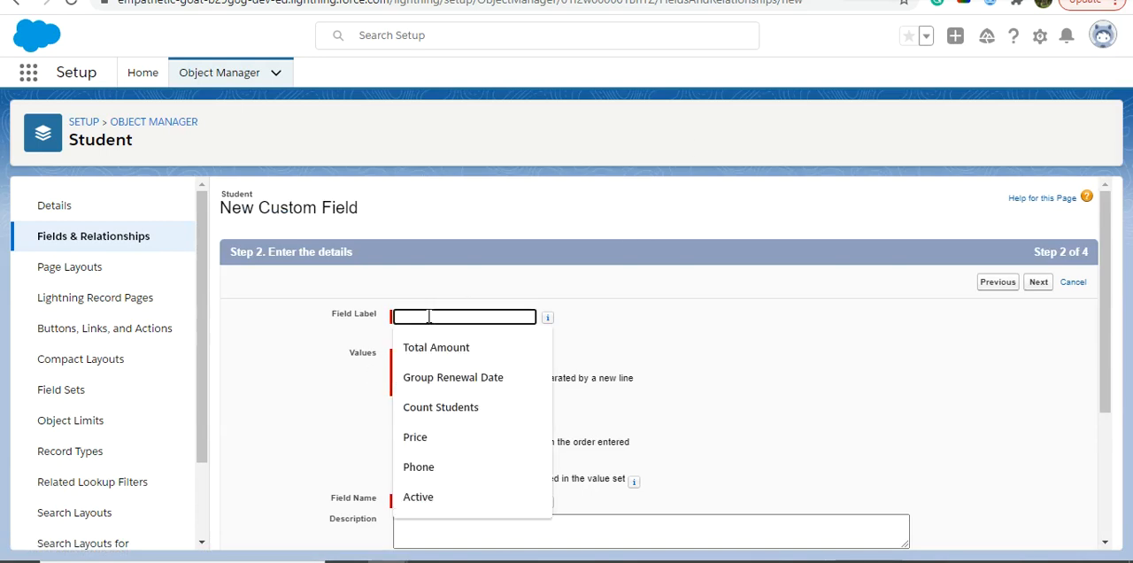
text(Country)
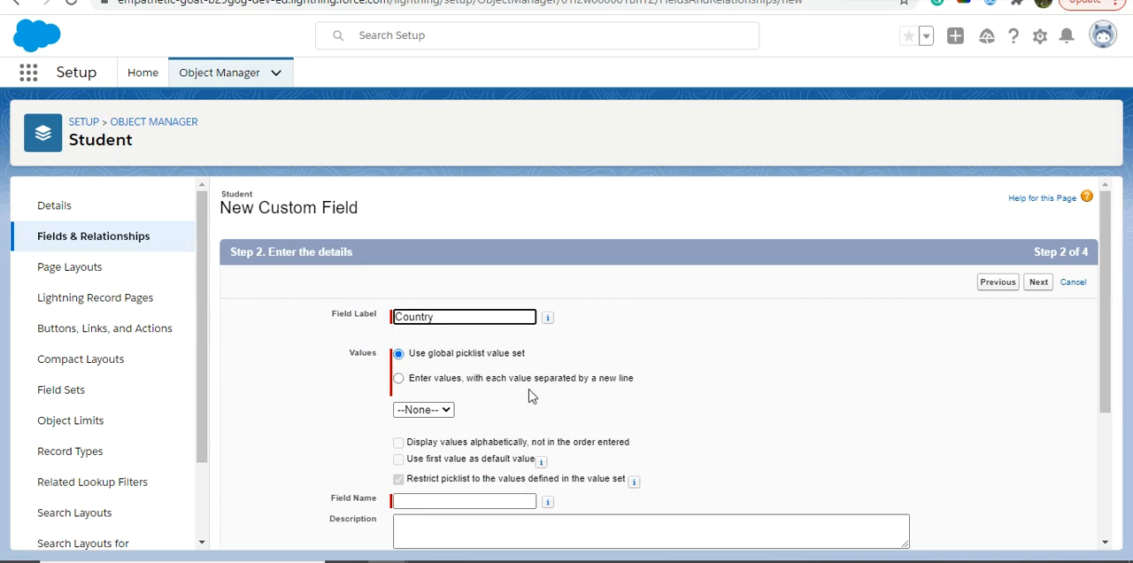
scroll(1105, 319, down, 2)
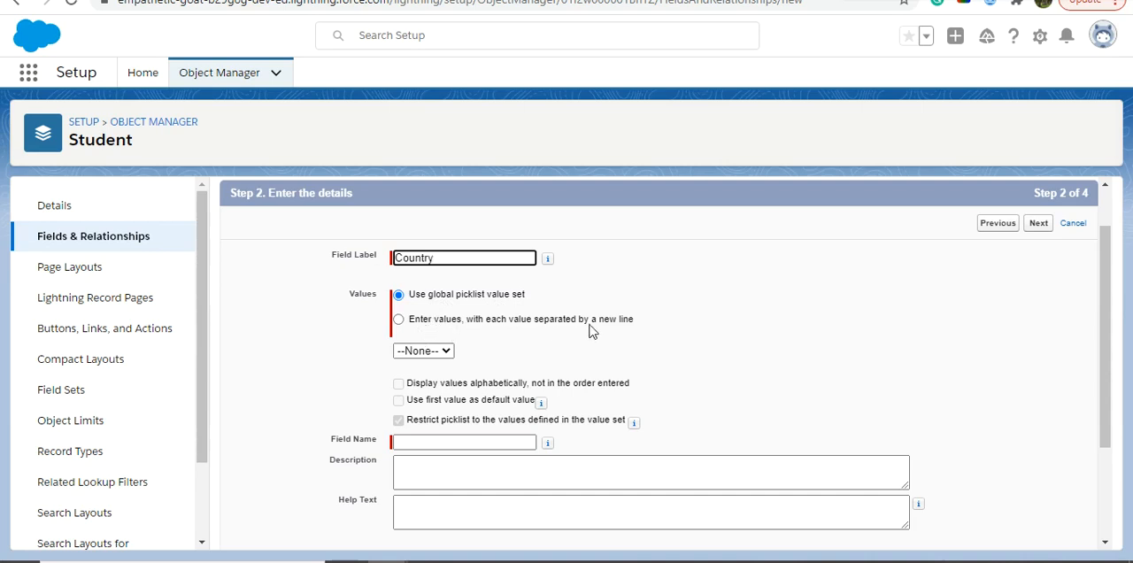
click(398, 319)
click(466, 383)
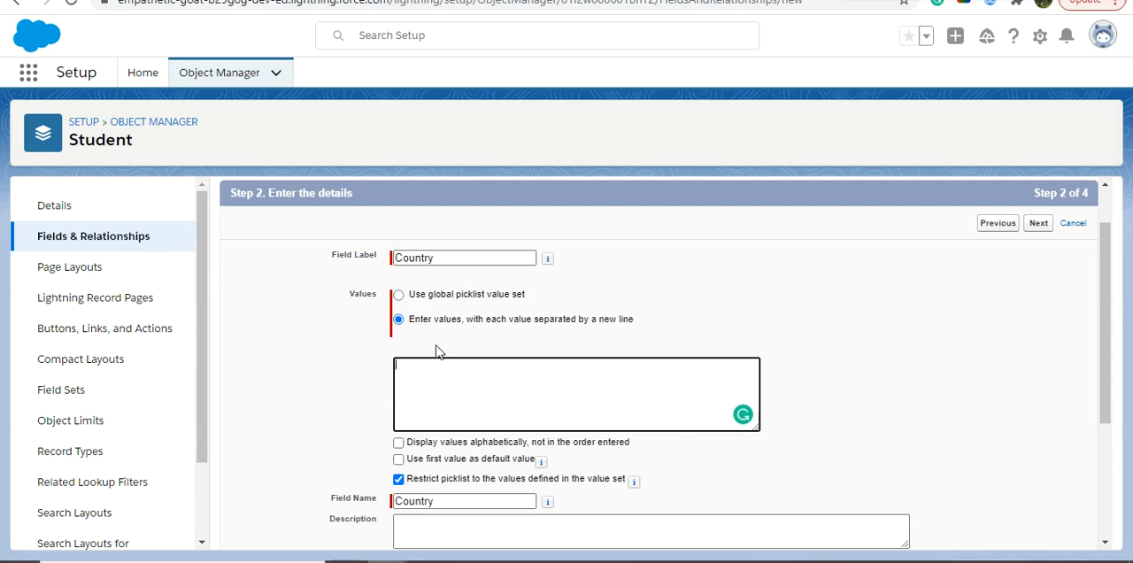
click(399, 296)
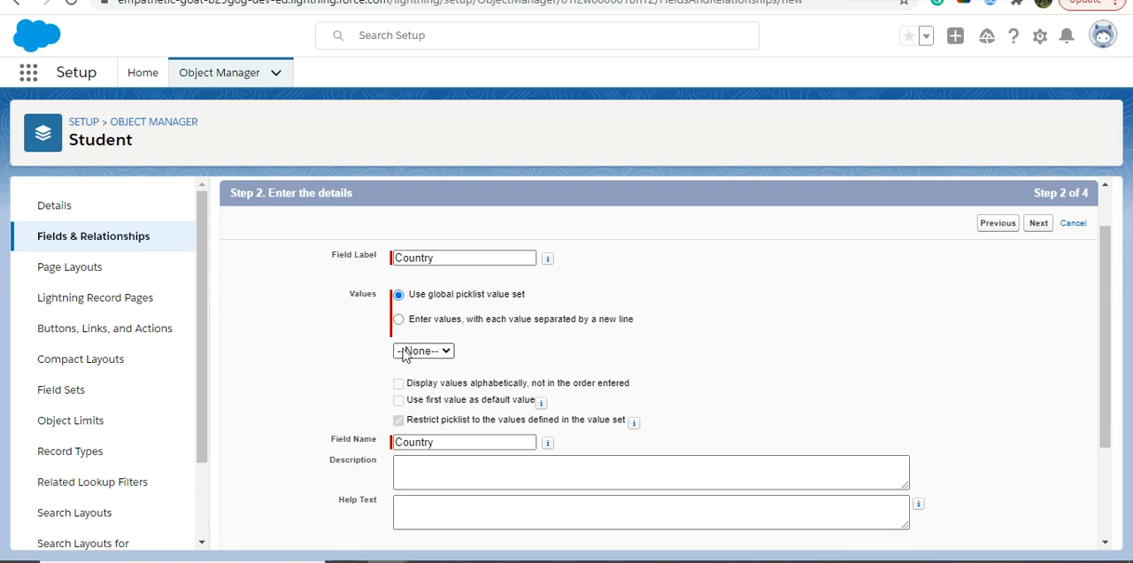
- Base the new field on the Country global value set and save it with the default field-level security and Student Layout
click(441, 353)
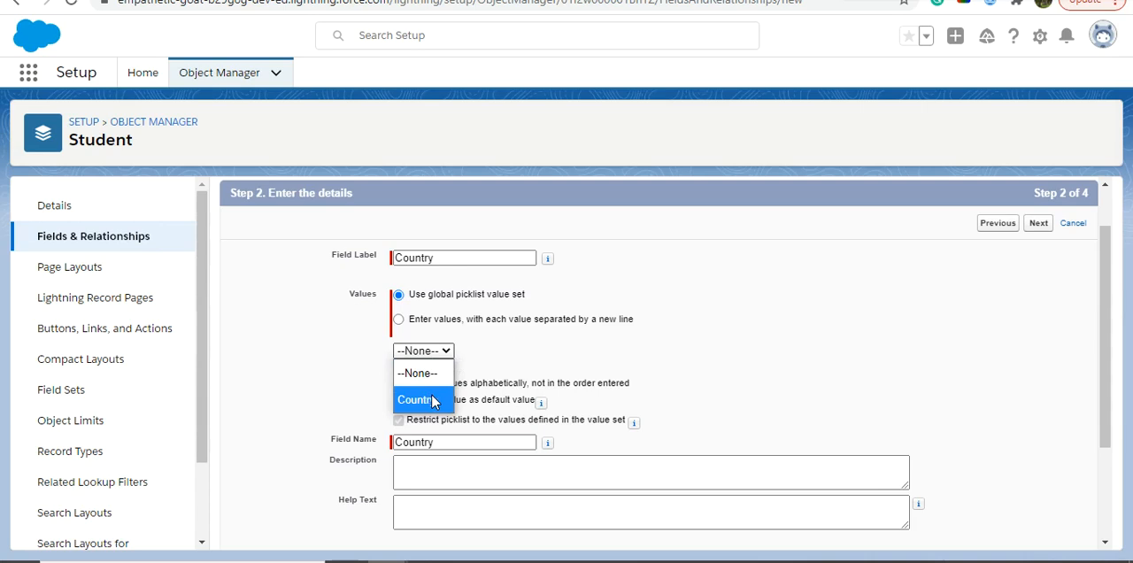
click(434, 402)
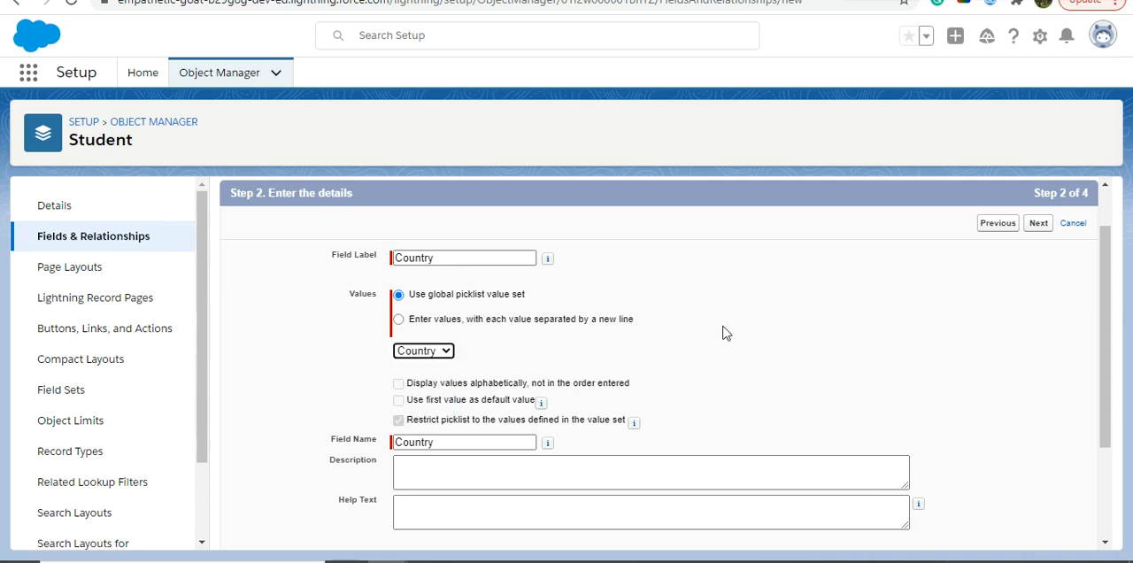
scroll(1099, 406, down, 1)
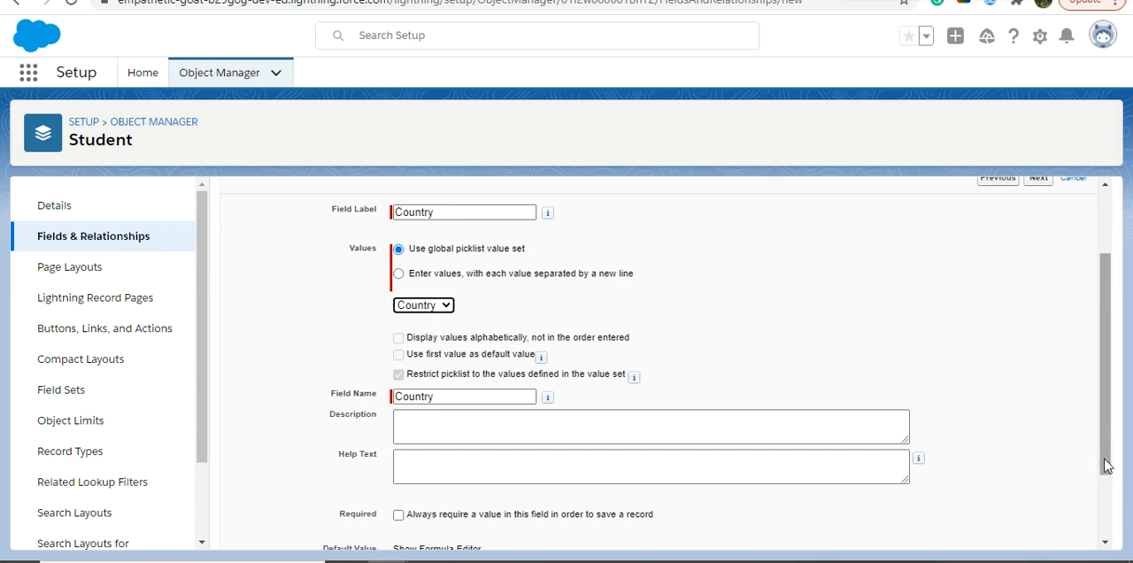
drag(1106, 462, 1106, 519)
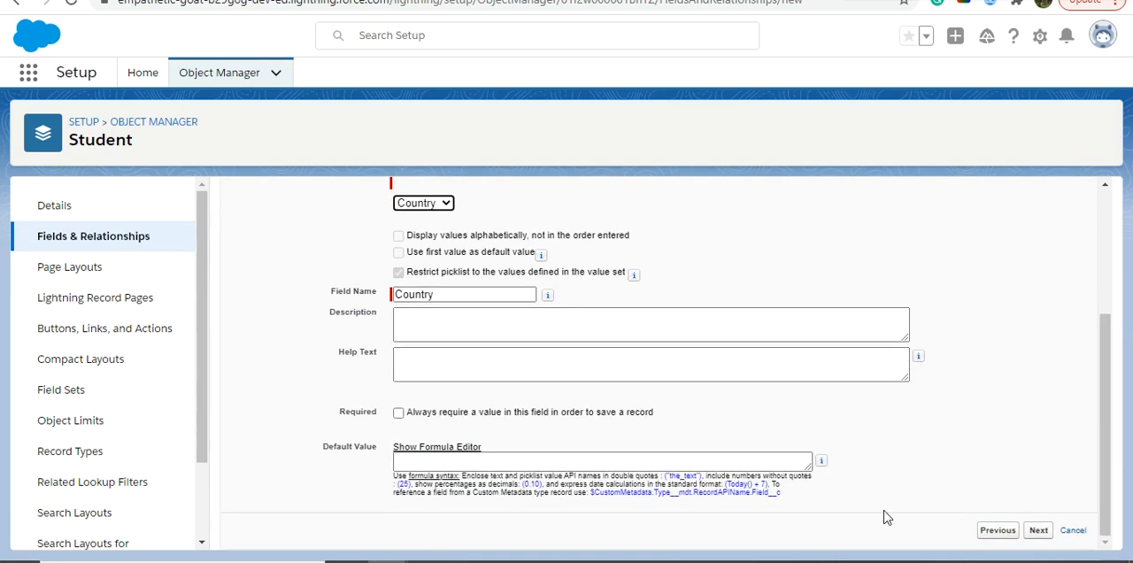
click(1042, 532)
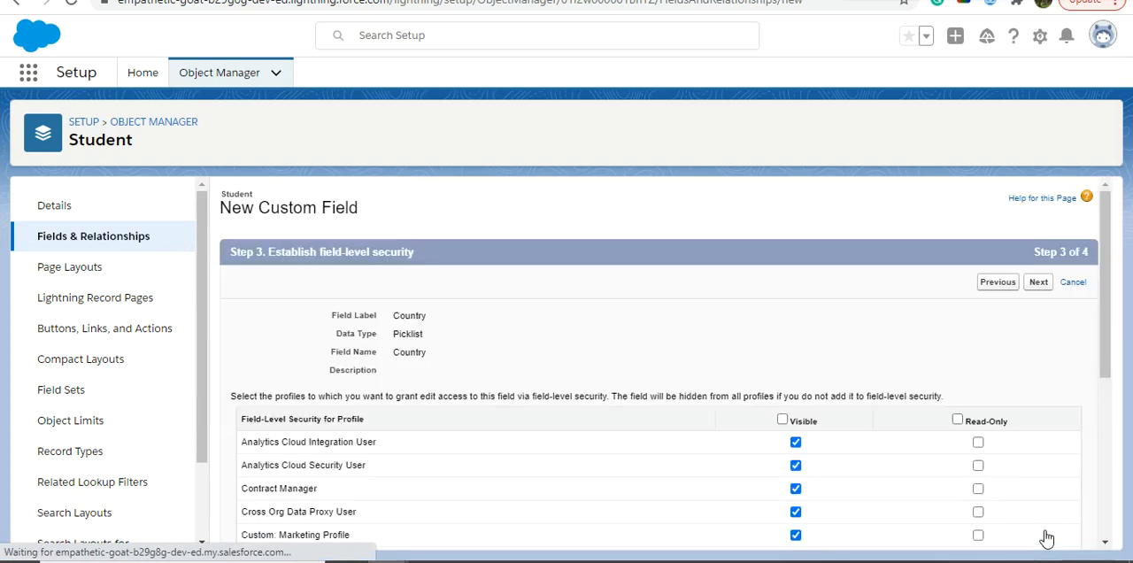
click(1042, 285)
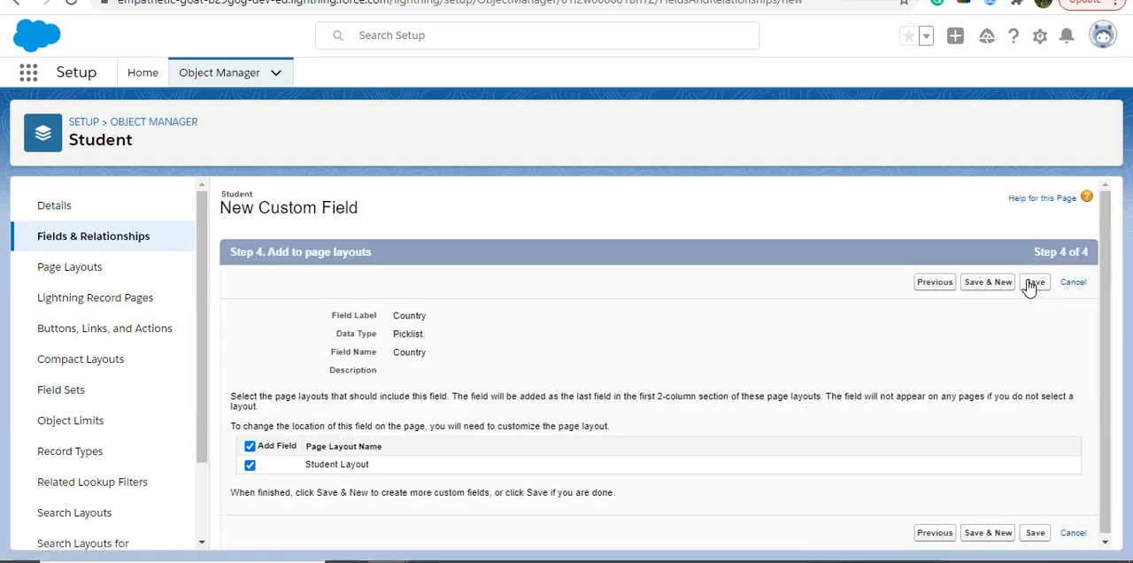
click(1041, 285)
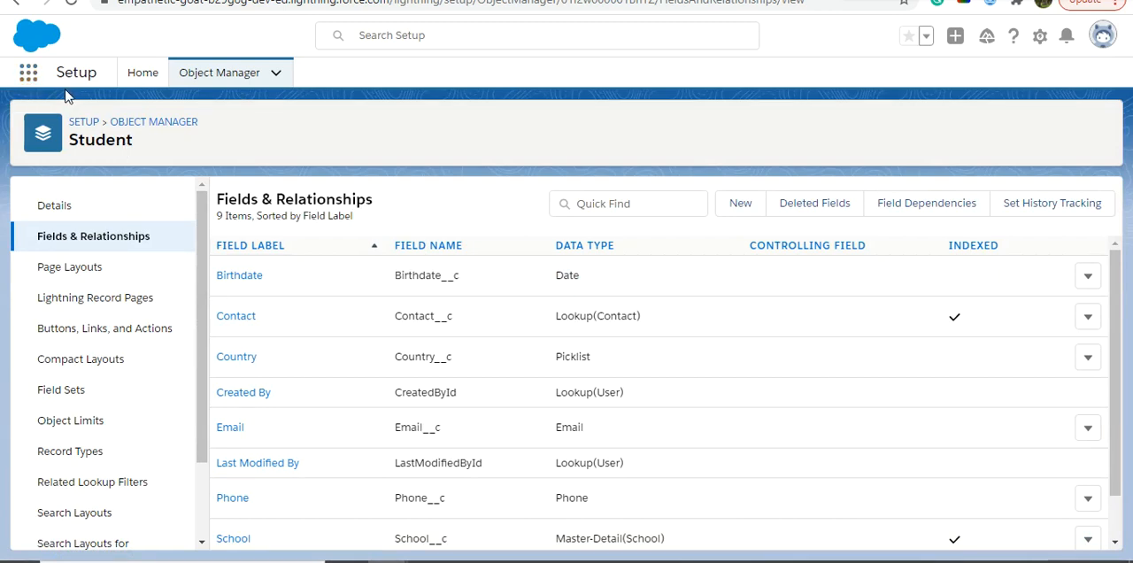
- Find the Students item among the apps and items, open its list and start a new student record
click(35, 79)
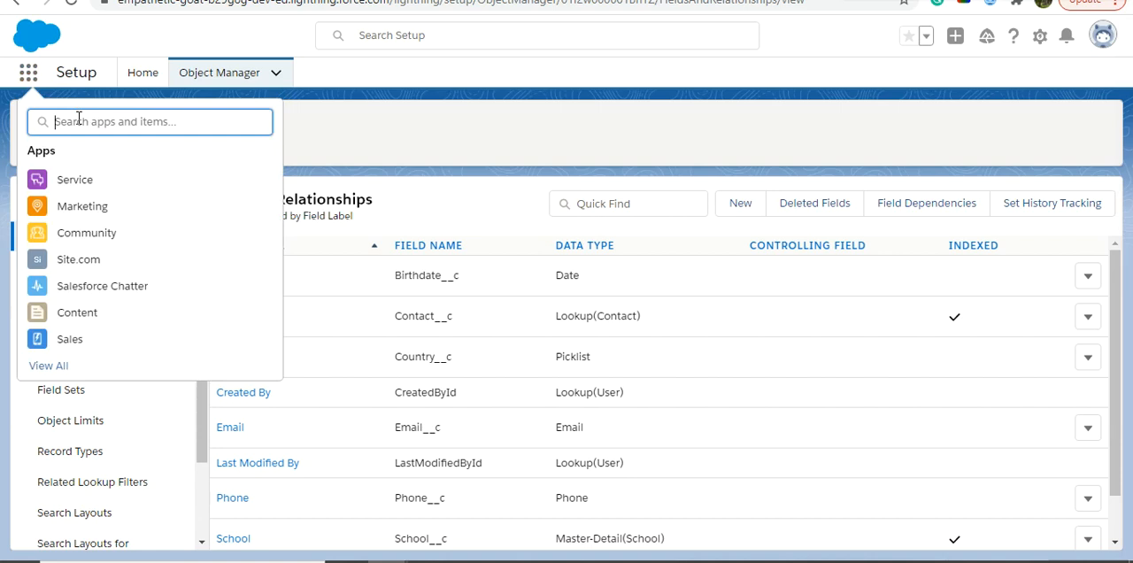
text(student)
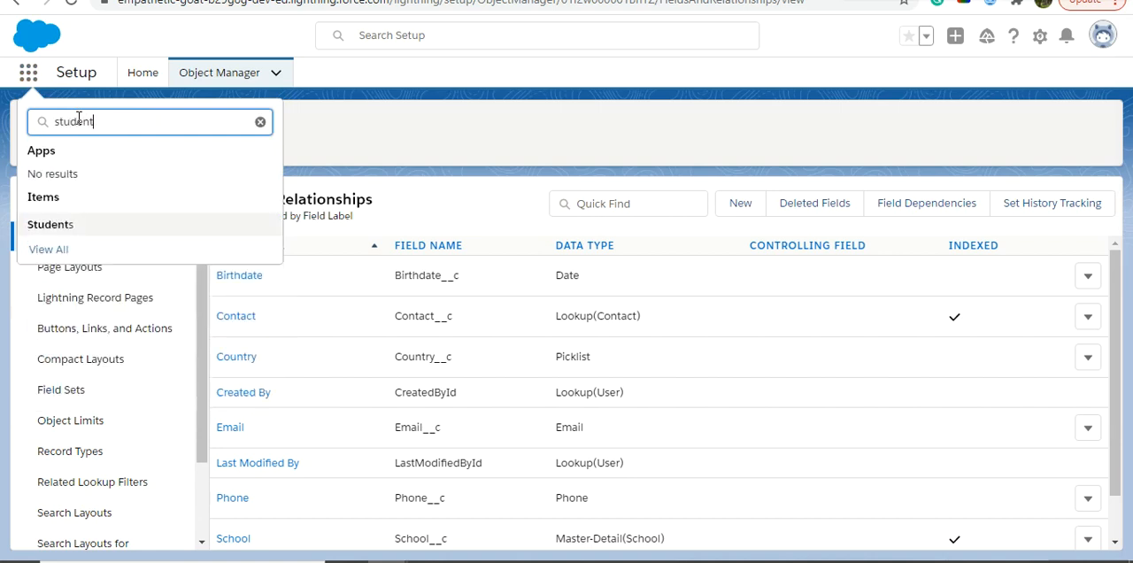
click(51, 224)
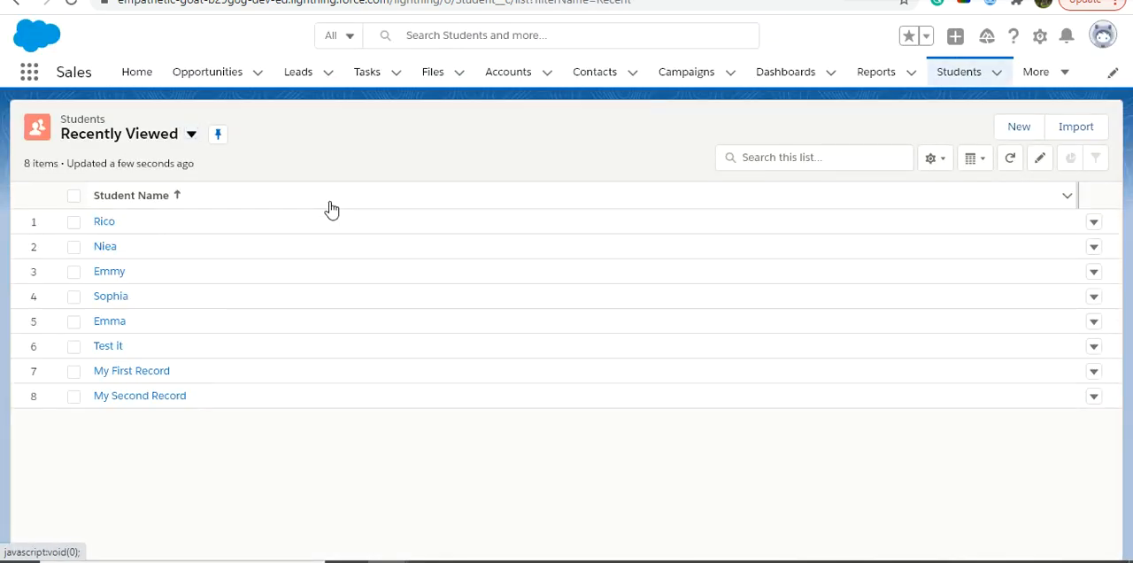
click(1019, 129)
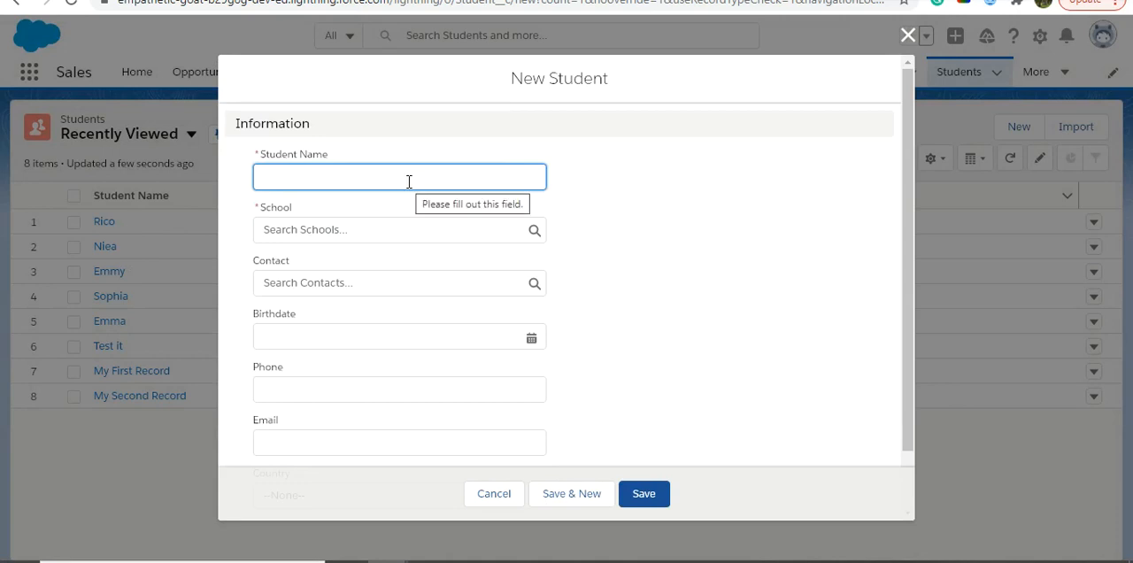
- Enter the student's name, choose Amity International School as the school and pick a recent contact
text(Sam)
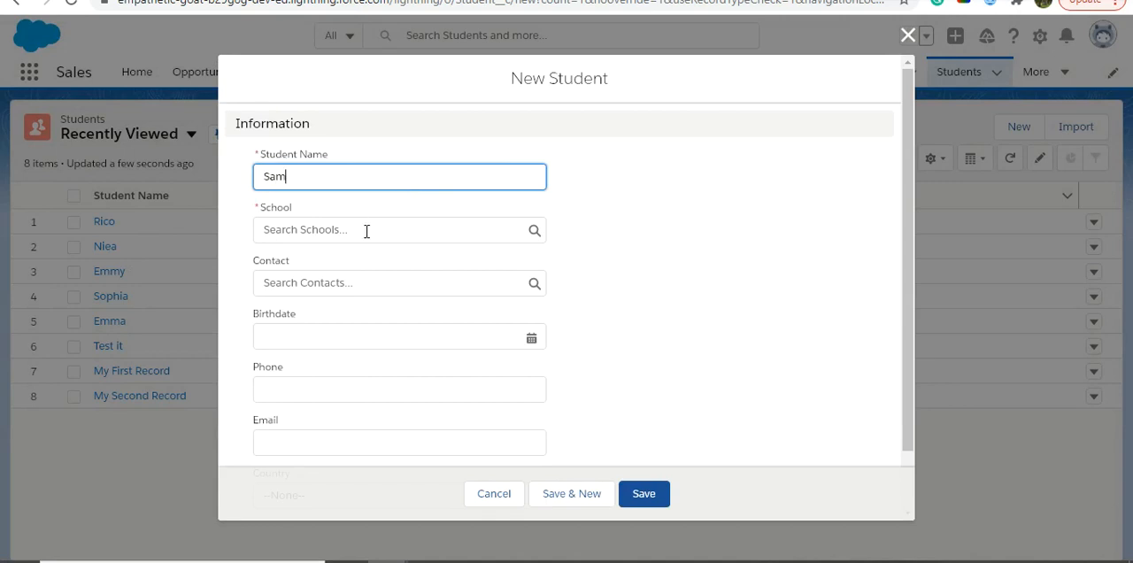
click(367, 231)
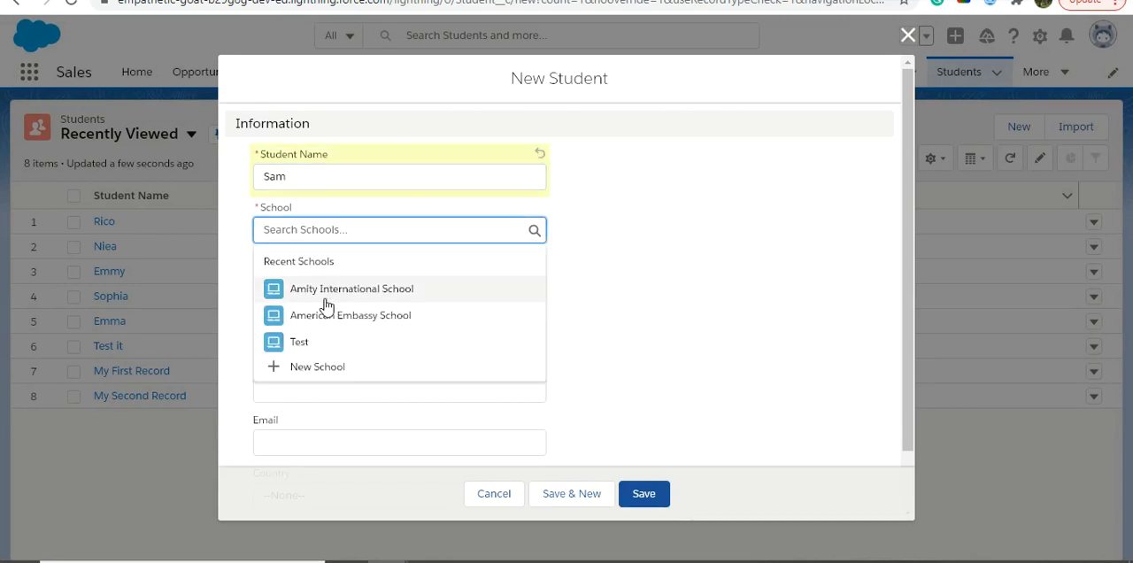
click(325, 298)
click(410, 291)
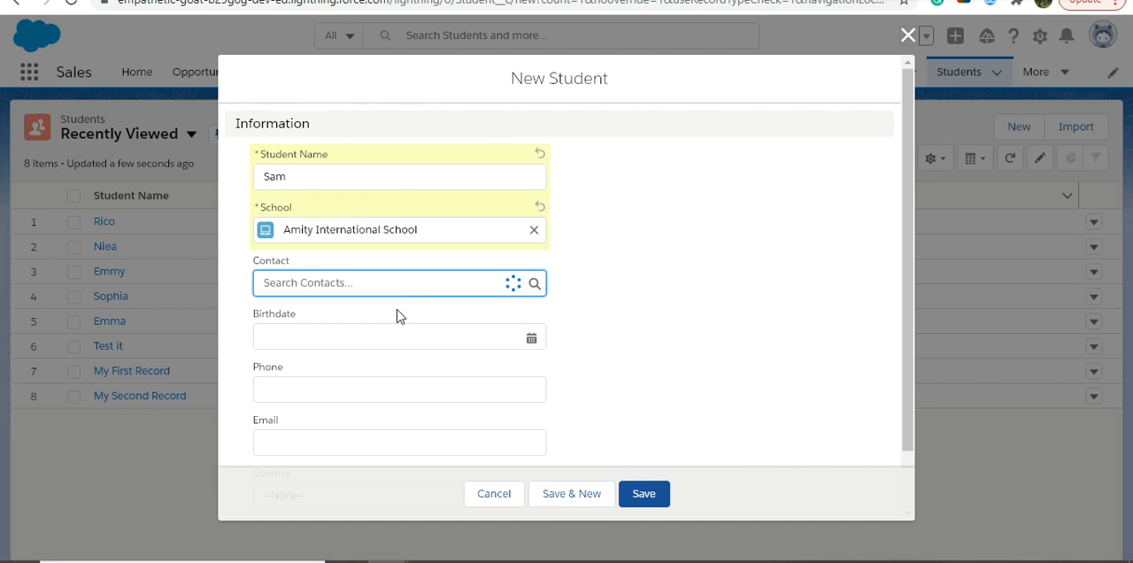
click(377, 346)
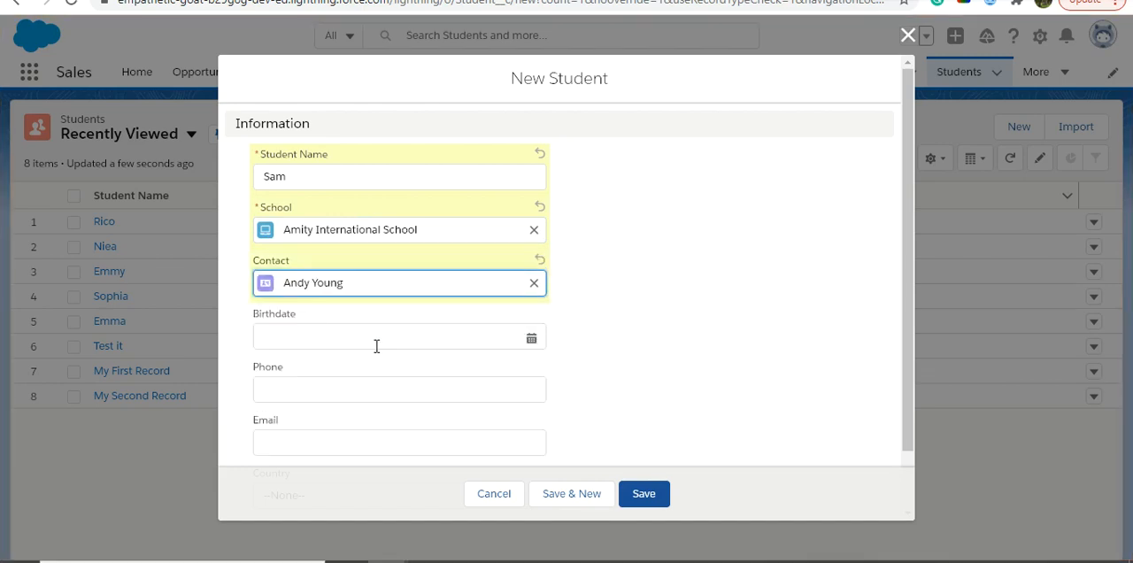
click(437, 342)
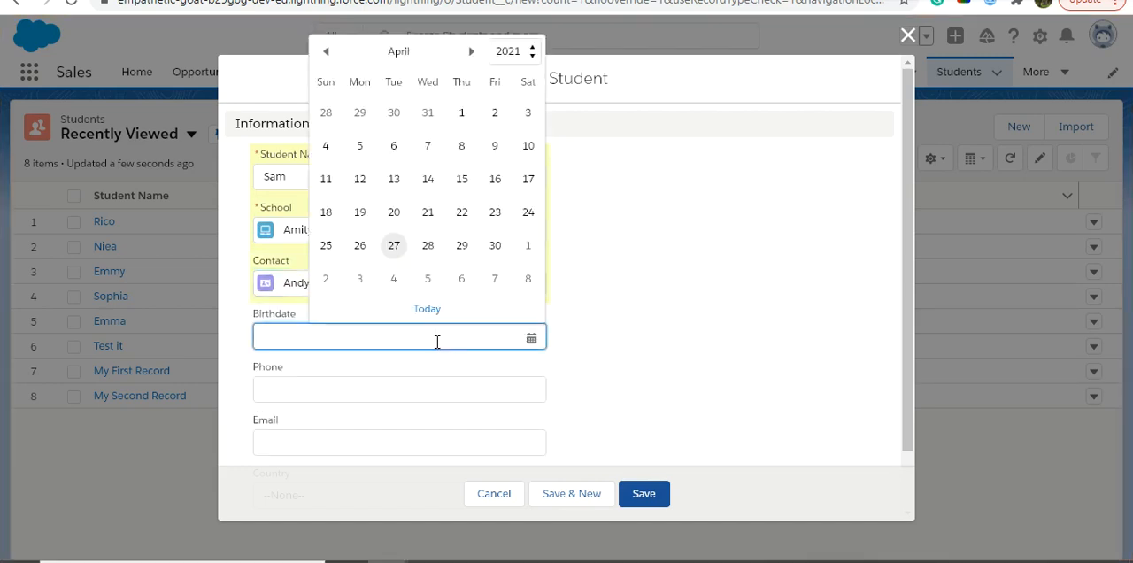
click(427, 213)
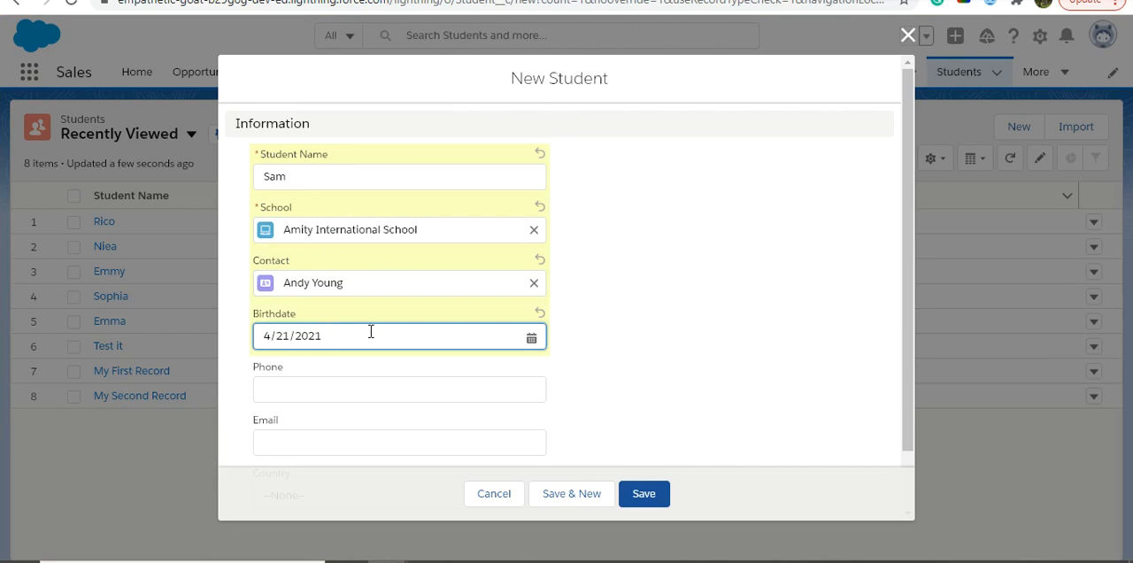
click(531, 338)
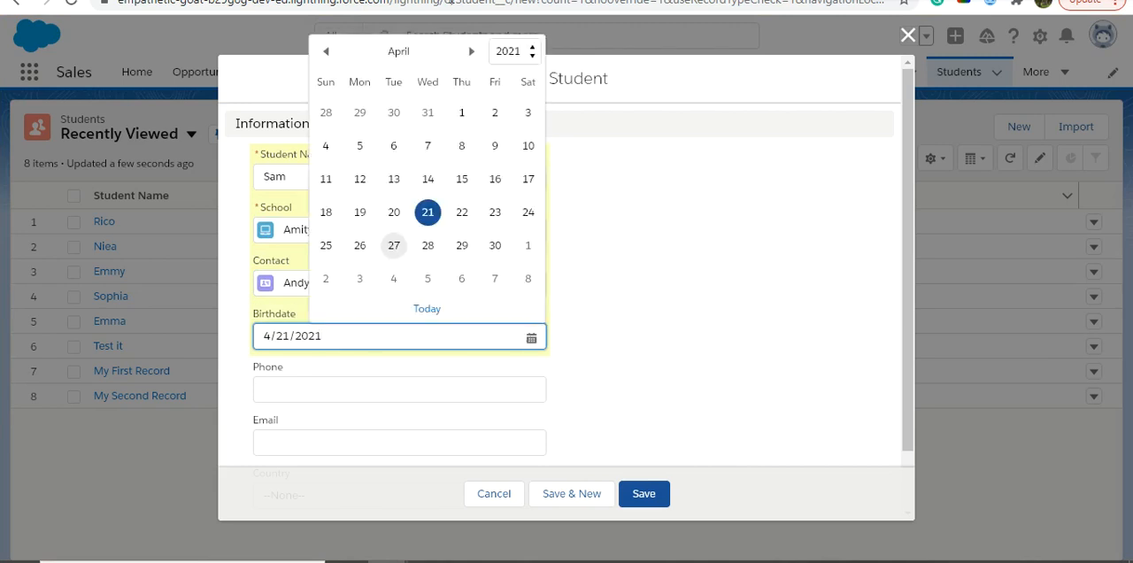
click(531, 61)
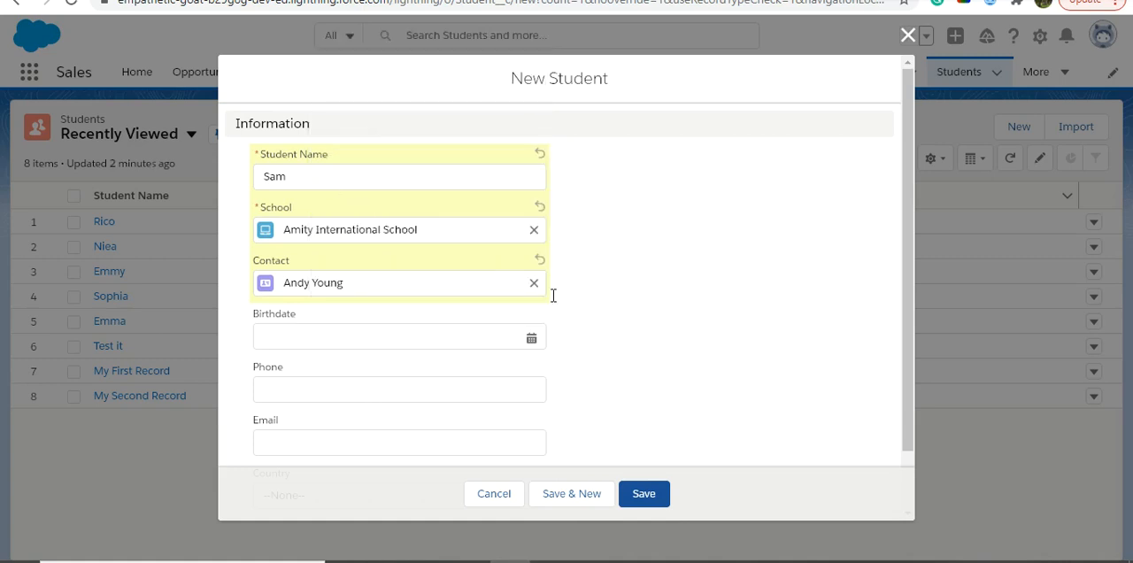
- Fill in the new student's birthdate, with a birth year of 2004, and the phone number
click(394, 336)
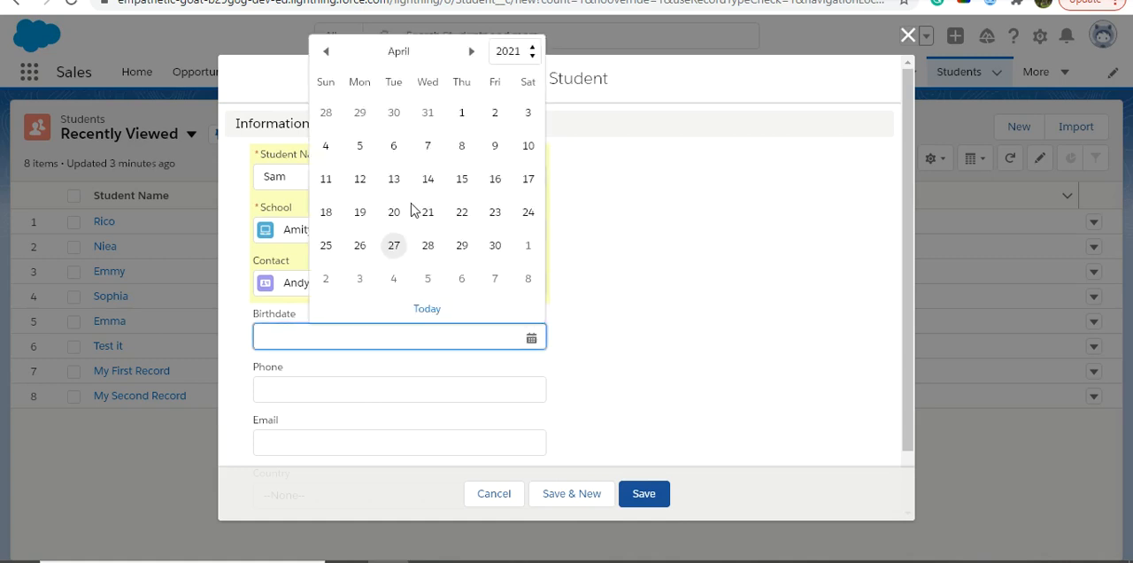
click(537, 56)
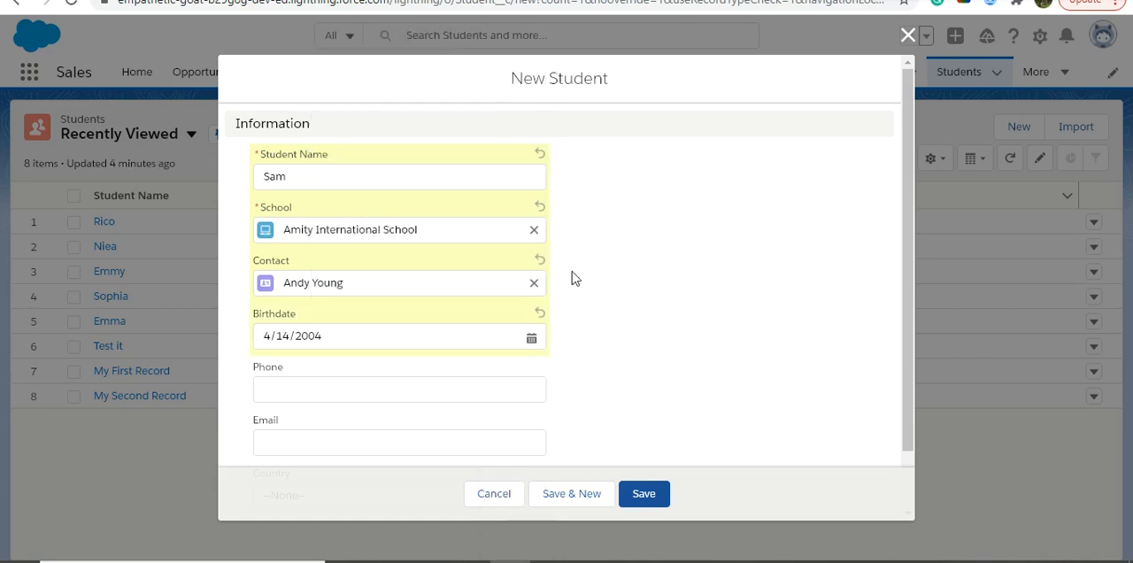
click(451, 382)
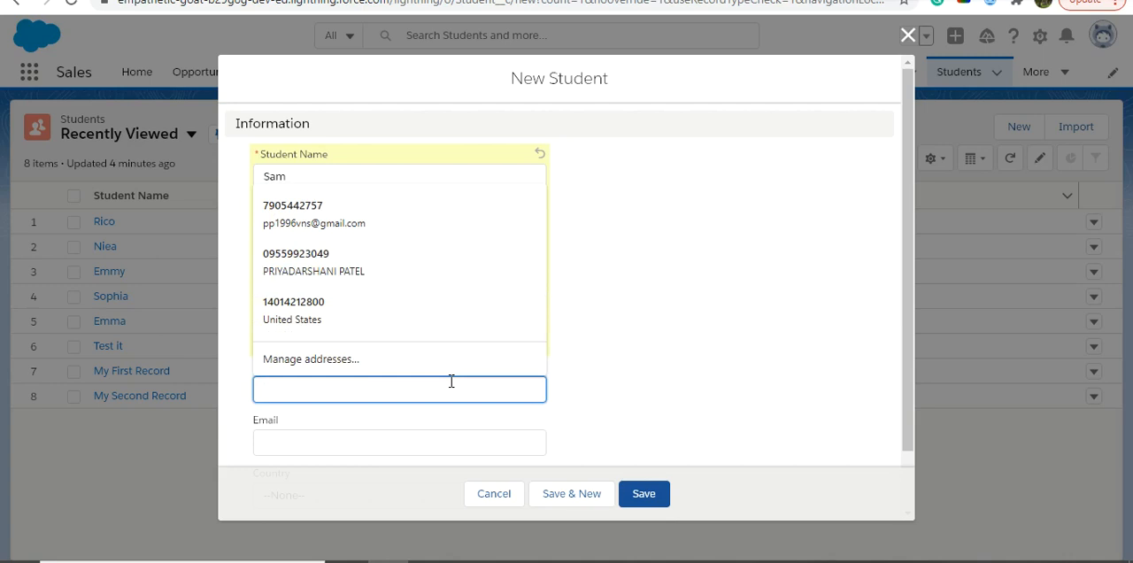
text(458976543)
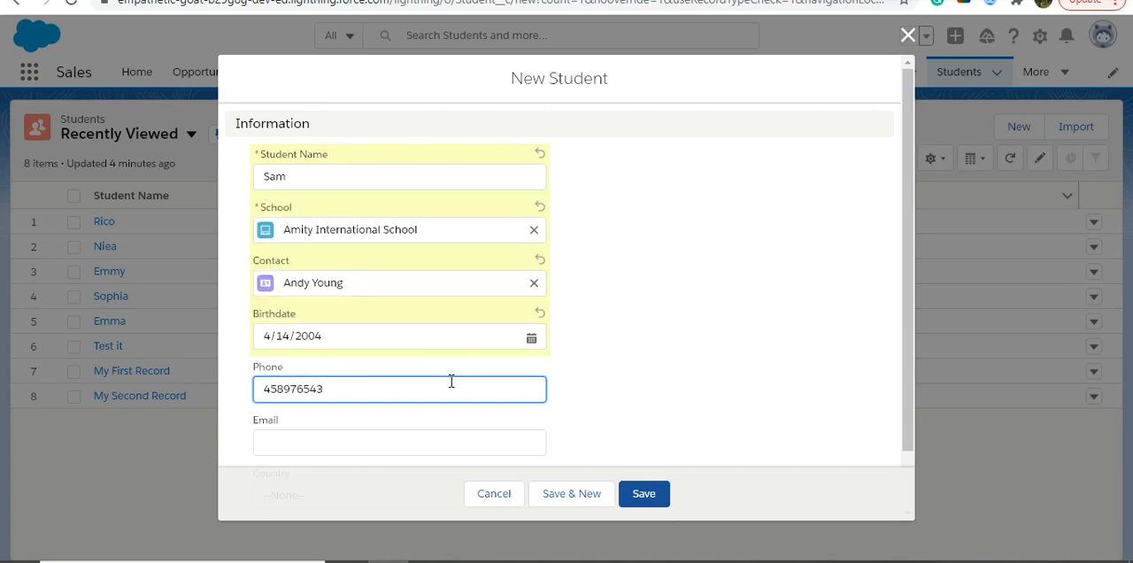
- Look through the Country picklist's values on the new student record and set Country to INDIA
drag(908, 357, 899, 416)
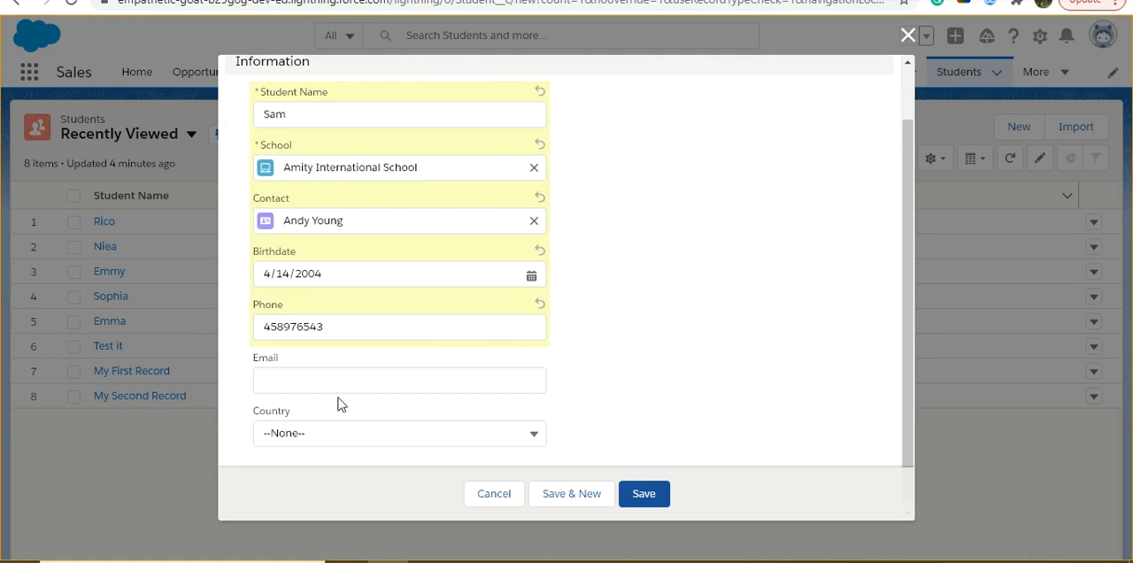
click(370, 432)
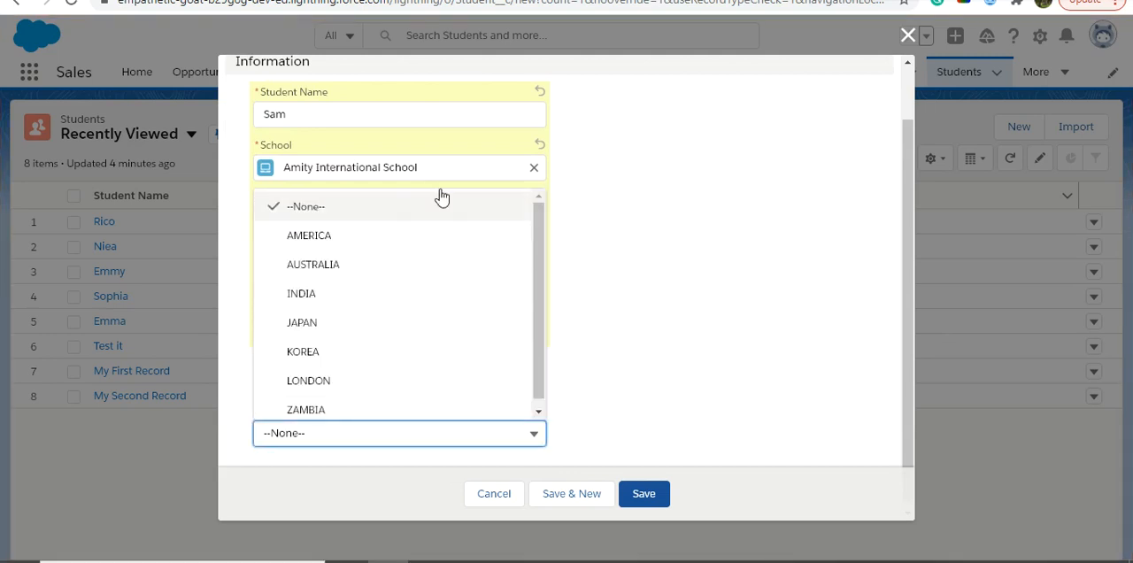
click(626, 386)
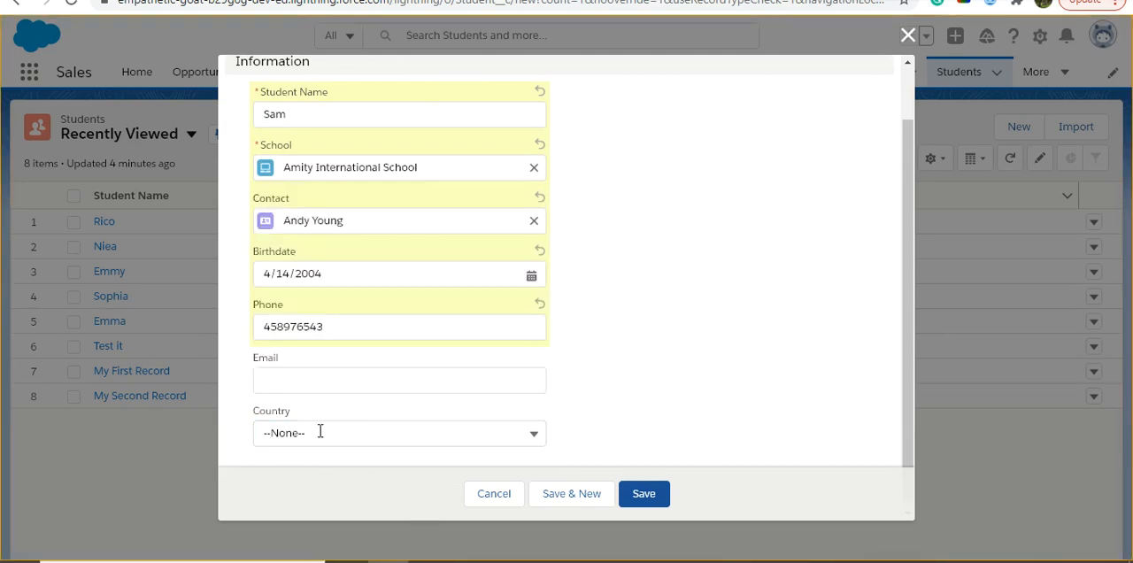
click(476, 426)
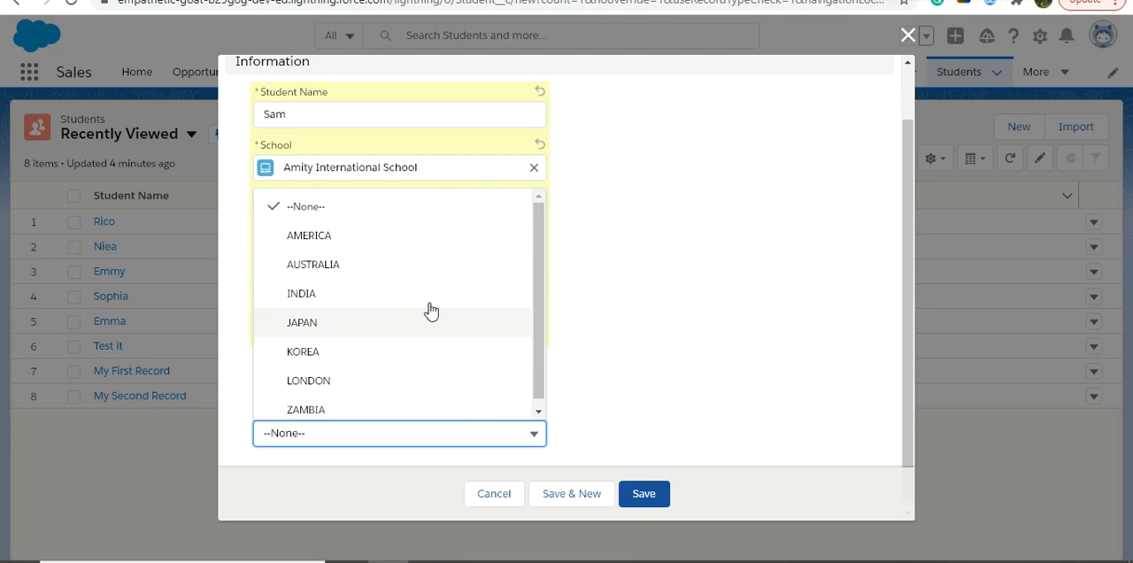
click(685, 396)
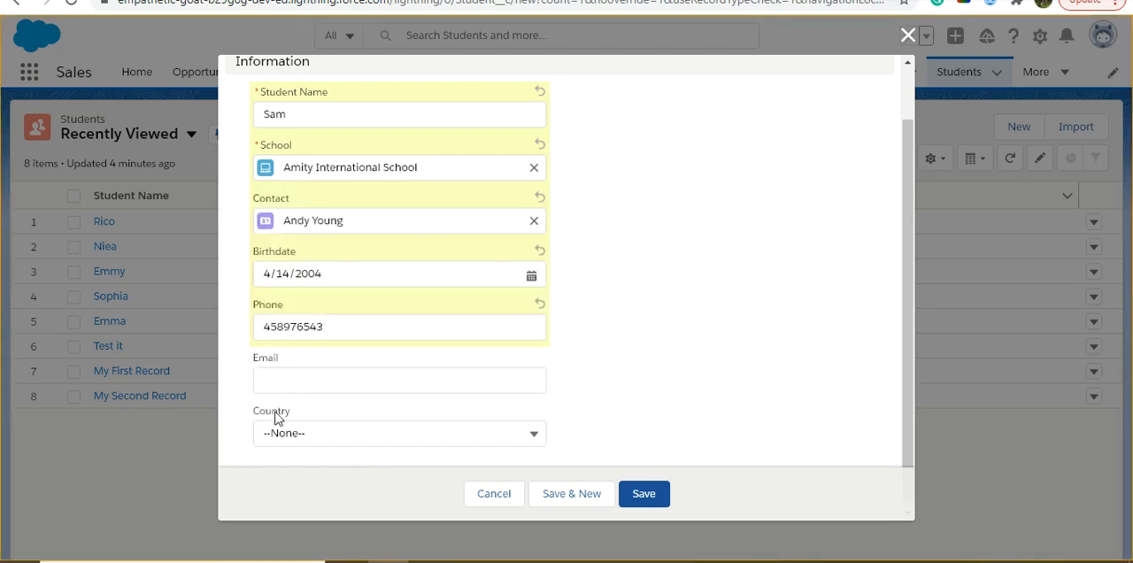
click(526, 432)
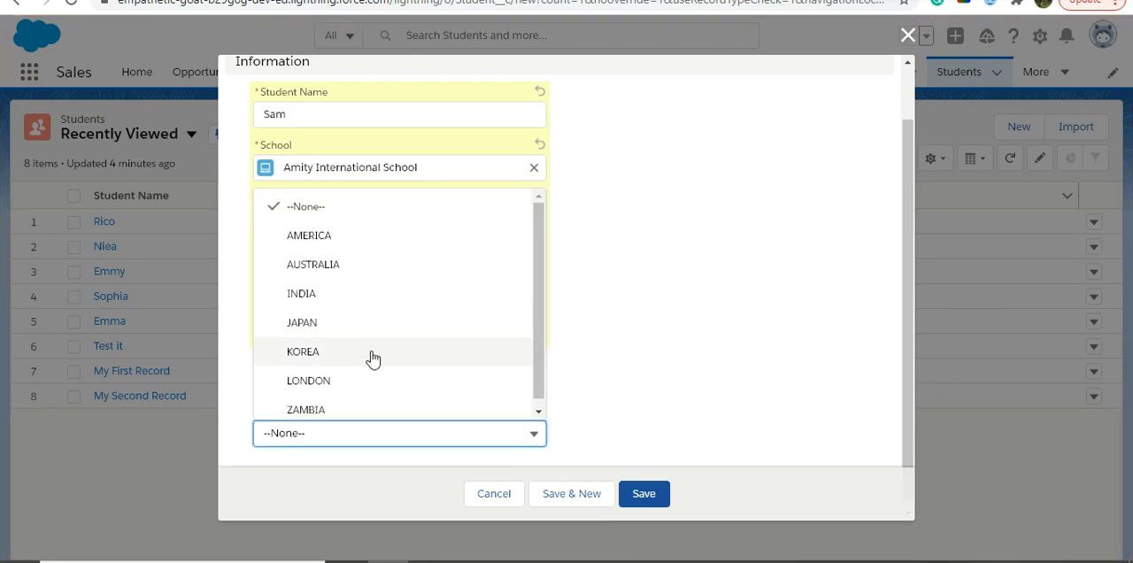
click(313, 296)
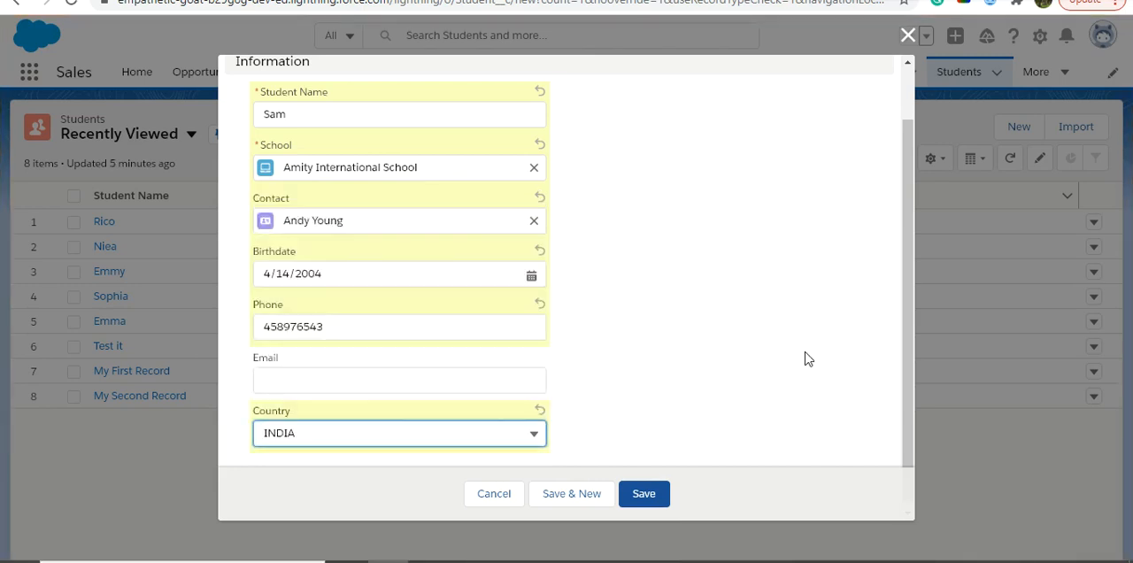